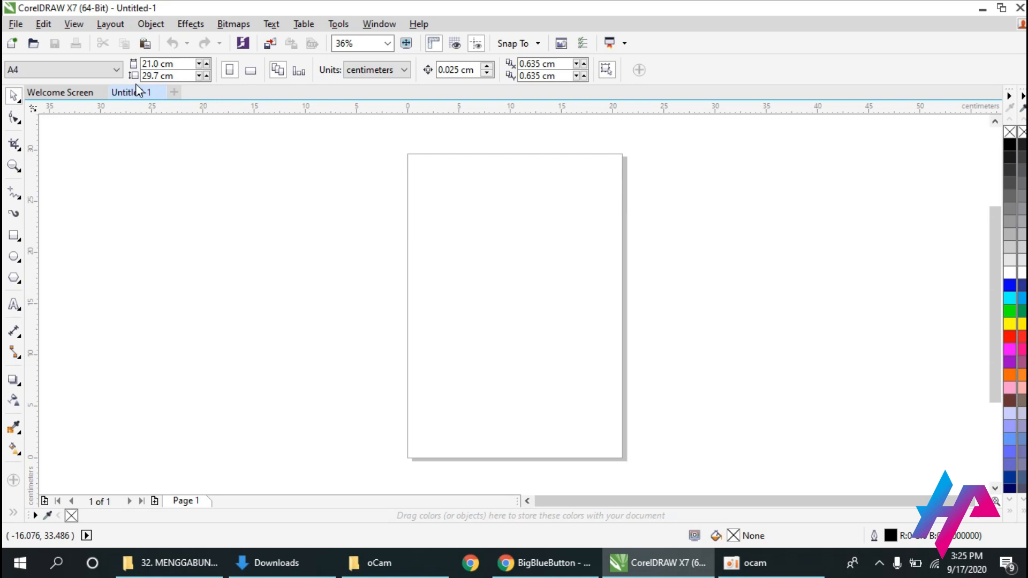
# Set the page size to A4 and the drawing units to centimeters.
pyautogui.click(59, 69)
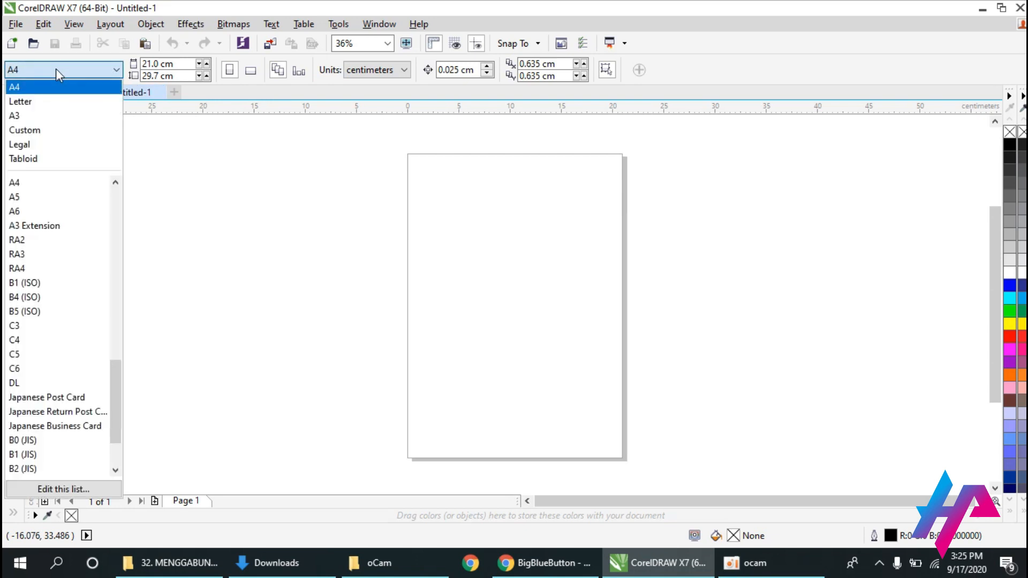
pyautogui.click(50, 89)
pyautogui.click(375, 73)
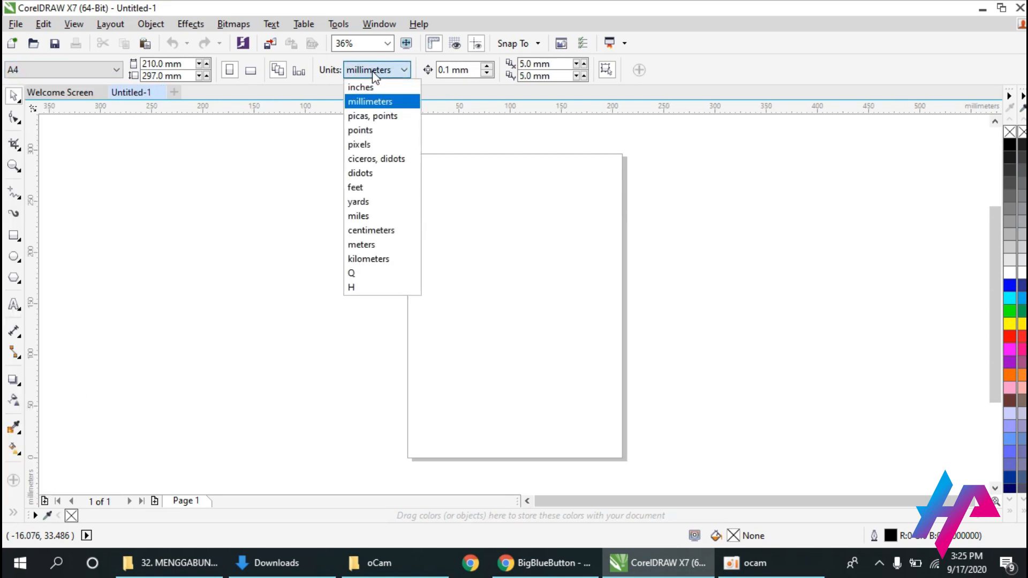
pyautogui.click(362, 230)
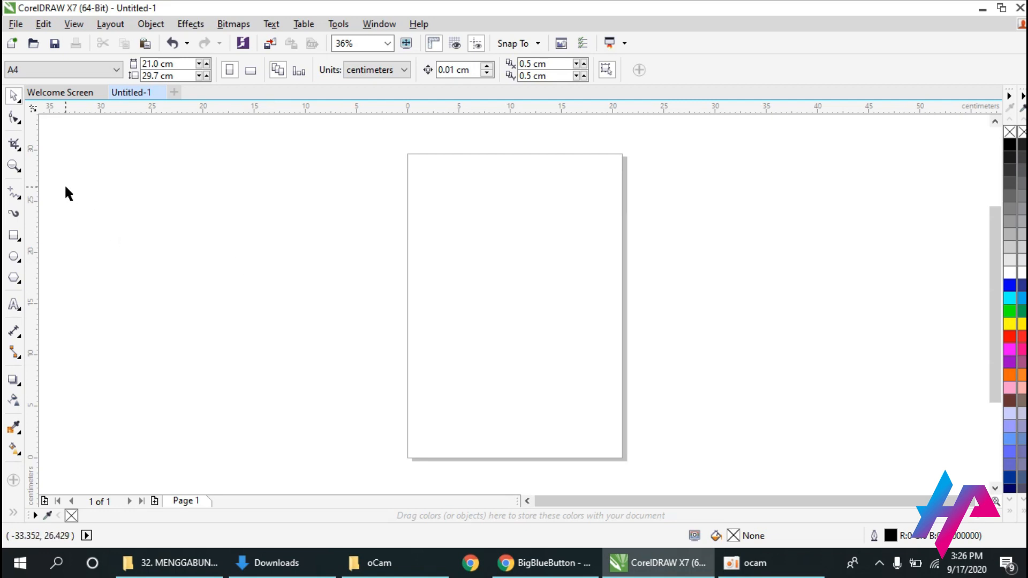
# Draw a shirt body rectangle about 8.2 by 10.2 cm and a sleeve rectangle about 4.4 by 2.5 cm beside its left edge.
pyautogui.click(13, 236)
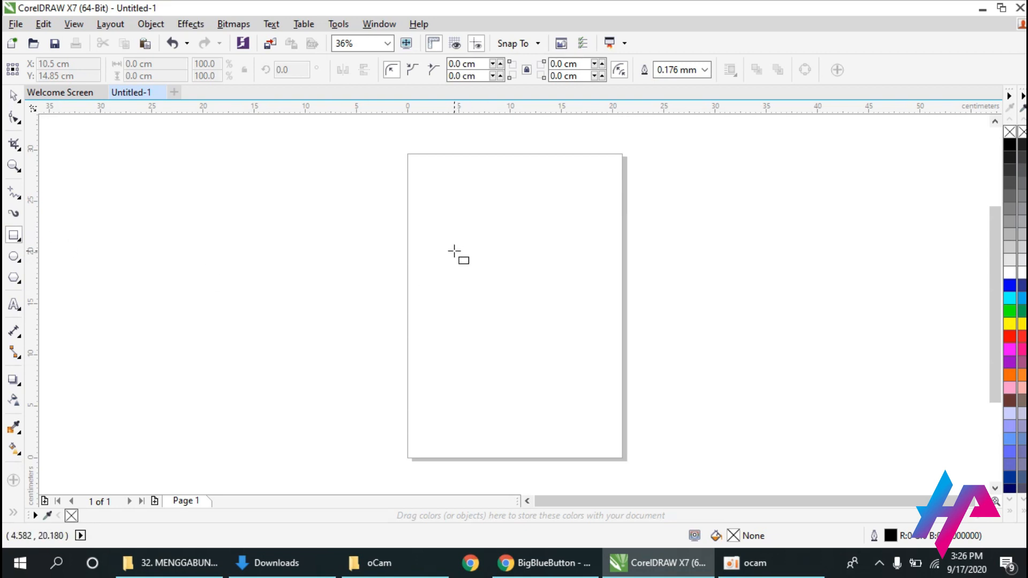
pyautogui.moveTo(458, 239); pyautogui.dragTo(542, 344)
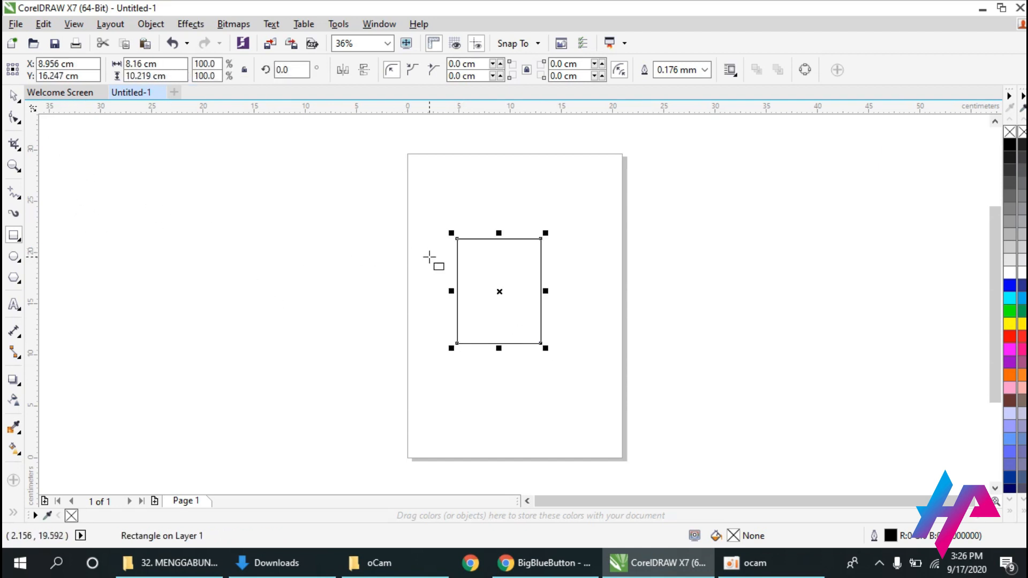
pyautogui.click(363, 255)
pyautogui.moveTo(363, 254); pyautogui.dragTo(408, 279)
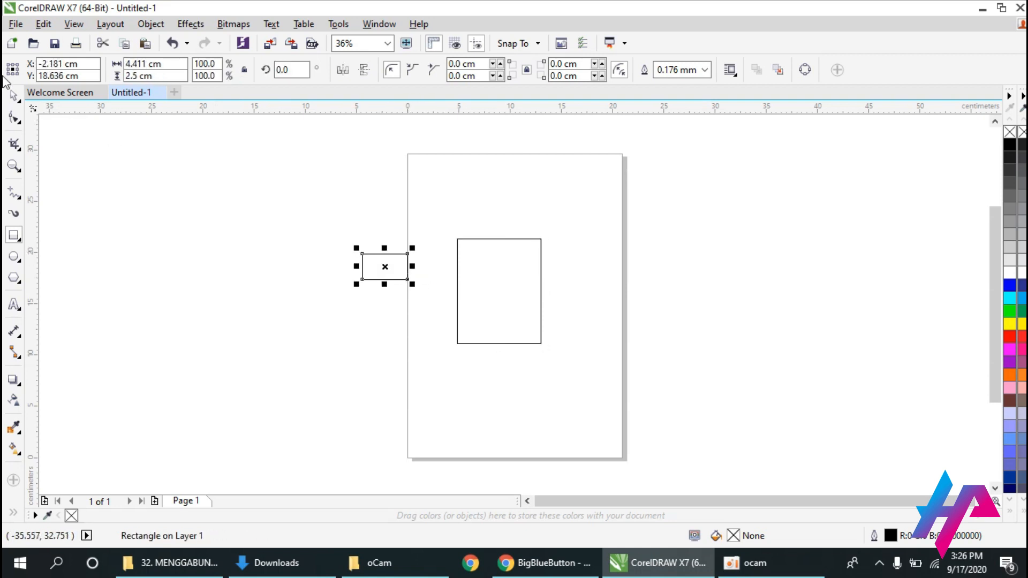
pyautogui.click(18, 98)
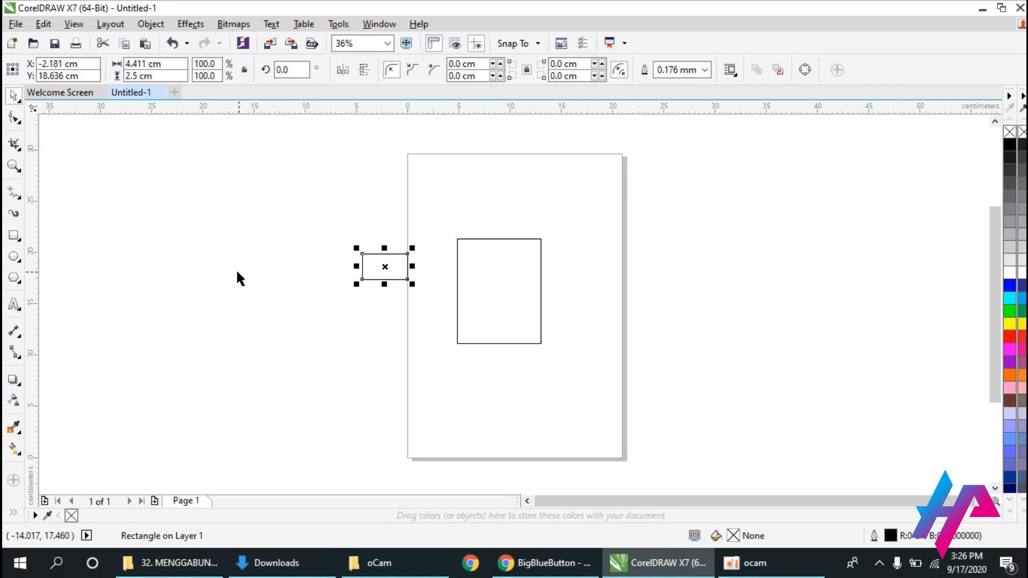
pyautogui.click(20, 199)
pyautogui.click(306, 432)
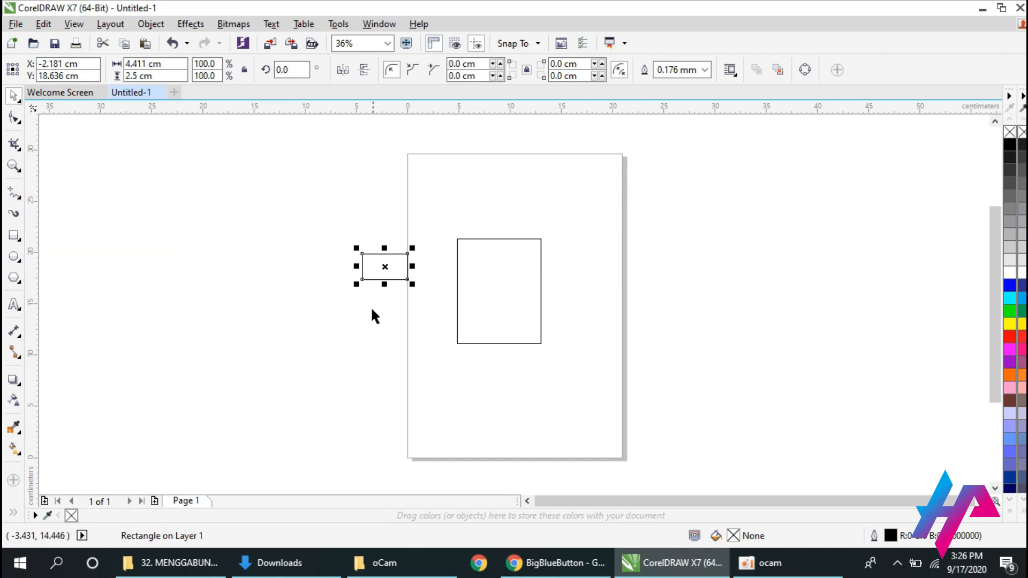
# Move the small sleeve rectangle onto the body's upper-left corner and rotate it to about 51.8 degrees.
pyautogui.moveTo(397, 273); pyautogui.dragTo(456, 264)
pyautogui.click(437, 265)
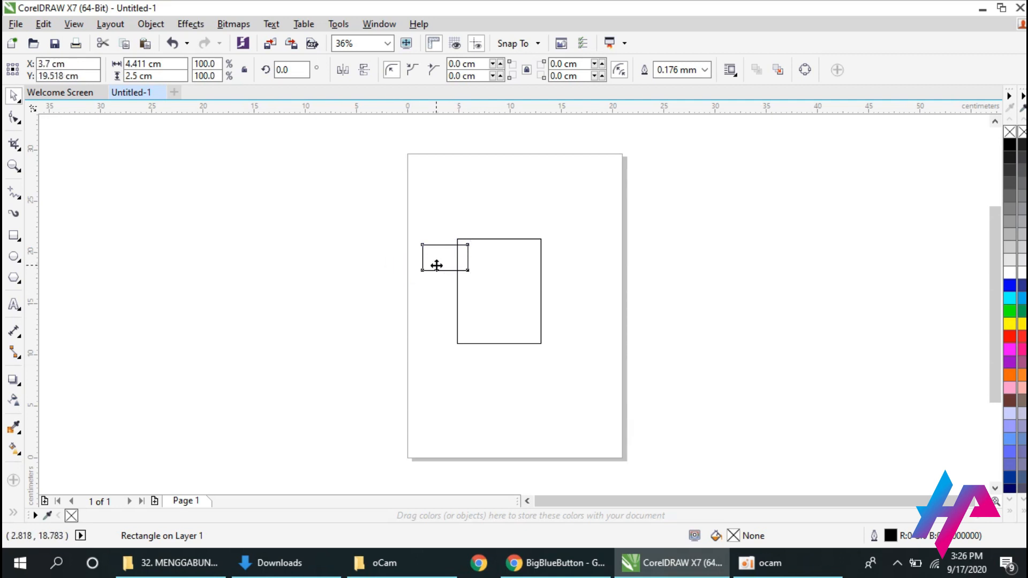
pyautogui.moveTo(419, 279); pyautogui.dragTo(444, 268)
pyautogui.click(443, 266)
pyautogui.click(403, 314)
pyautogui.click(433, 280)
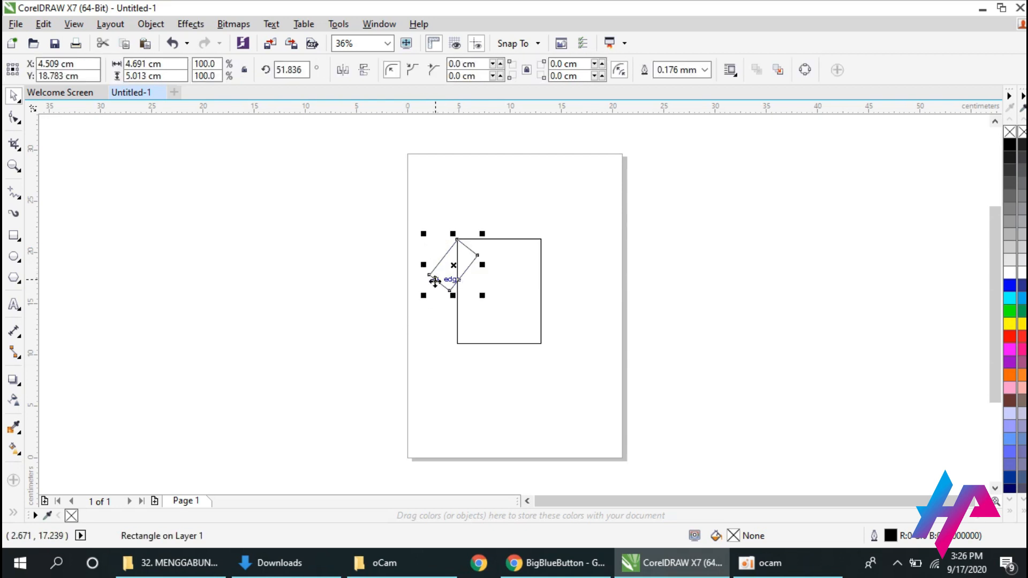
# Nudge the rotated sleeve up and left until its top corner coincides with the body's upper-left corner.
pyautogui.click(13, 166)
pyautogui.click(532, 273)
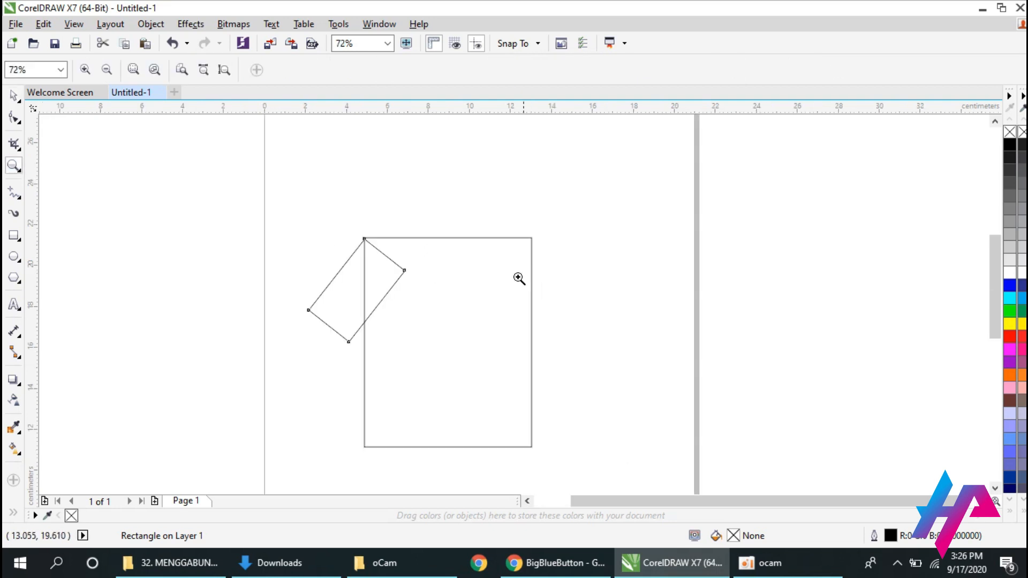
pyautogui.click(439, 315)
pyautogui.rightClick(596, 357)
pyautogui.click(481, 298)
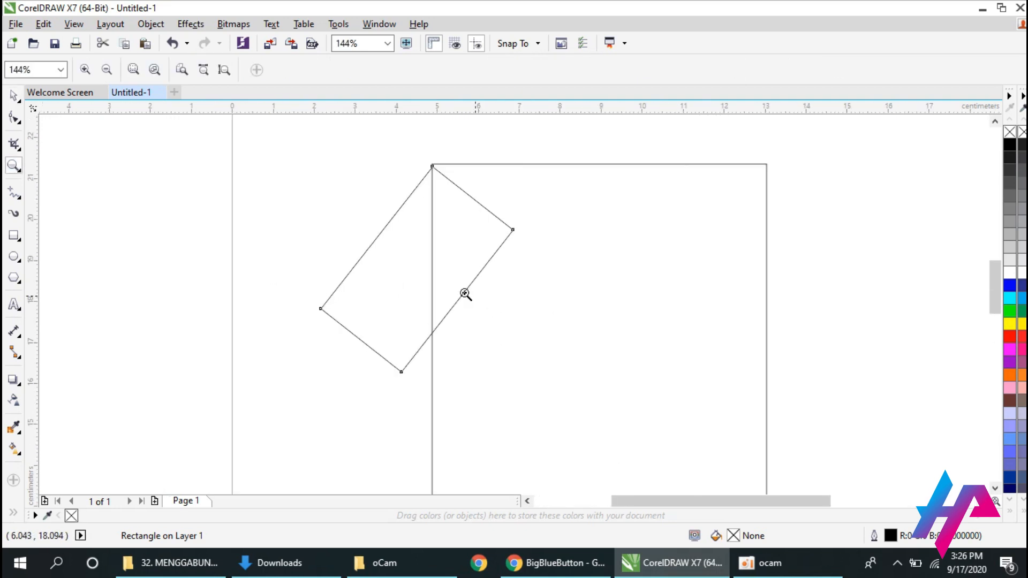
pyautogui.click(14, 96)
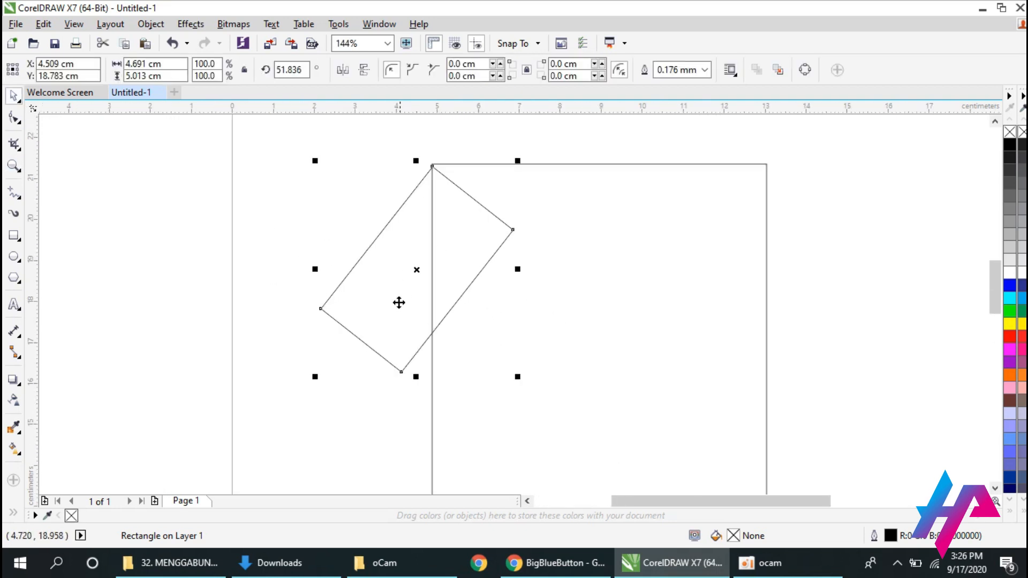
pyautogui.click(381, 406)
pyautogui.click(402, 342)
pyautogui.press('Up')
pyautogui.press('Up')
pyautogui.press('Up')
pyautogui.press('Up')
pyautogui.press('Up')
pyautogui.press('Up')
pyautogui.click(384, 403)
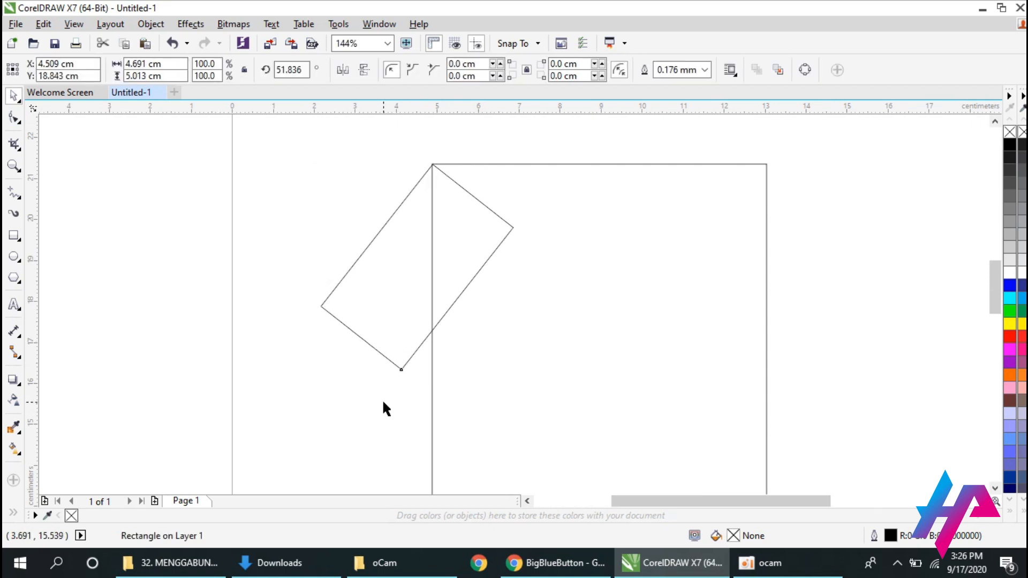
pyautogui.click(381, 346)
pyautogui.press('Left')
pyautogui.press('Left')
pyautogui.click(379, 457)
# Duplicate the left sleeve, place the copy over the body's right side and mirror it horizontally.
pyautogui.click(396, 324)
pyautogui.hotkey('ctrl', 'c')
pyautogui.hotkey('ctrl', 'v')
pyautogui.moveTo(375, 313); pyautogui.dragTo(633, 328)
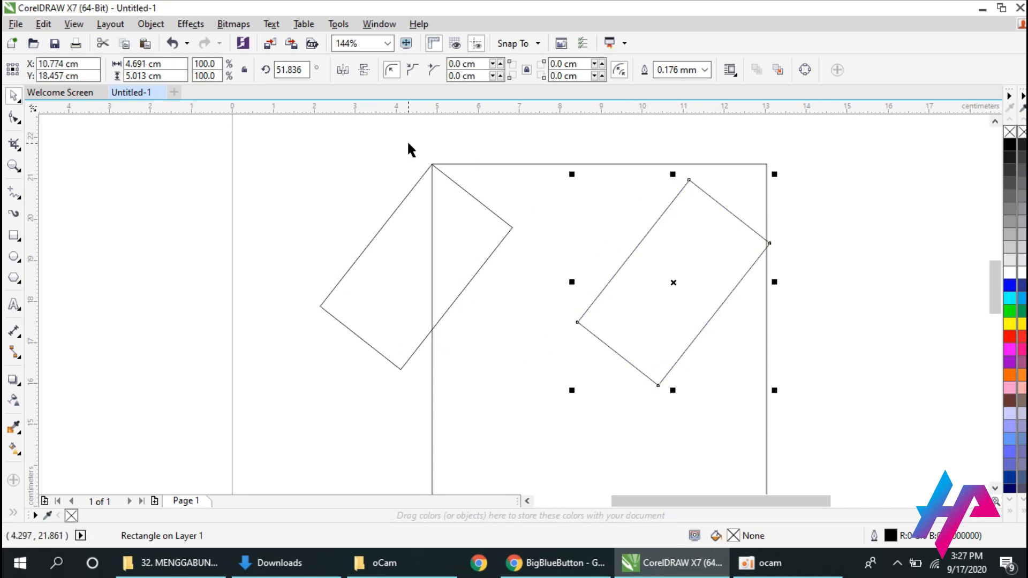
pyautogui.click(343, 70)
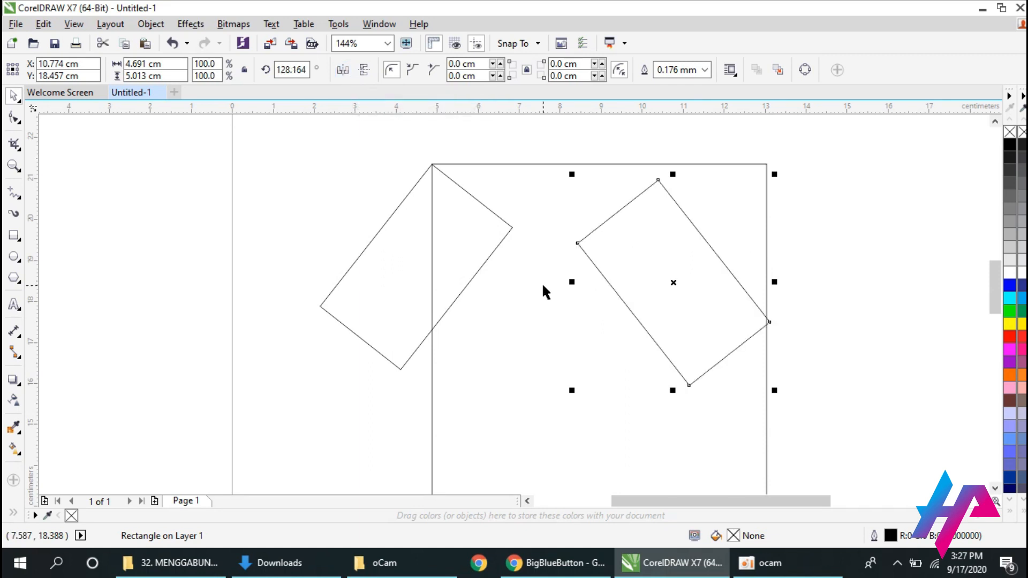
# Move the mirrored sleeve so its top corner coincides with the body's upper-right corner.
pyautogui.moveTo(658, 263); pyautogui.dragTo(759, 249)
pyautogui.moveTo(825, 245); pyautogui.dragTo(825, 245)
pyautogui.click(894, 211)
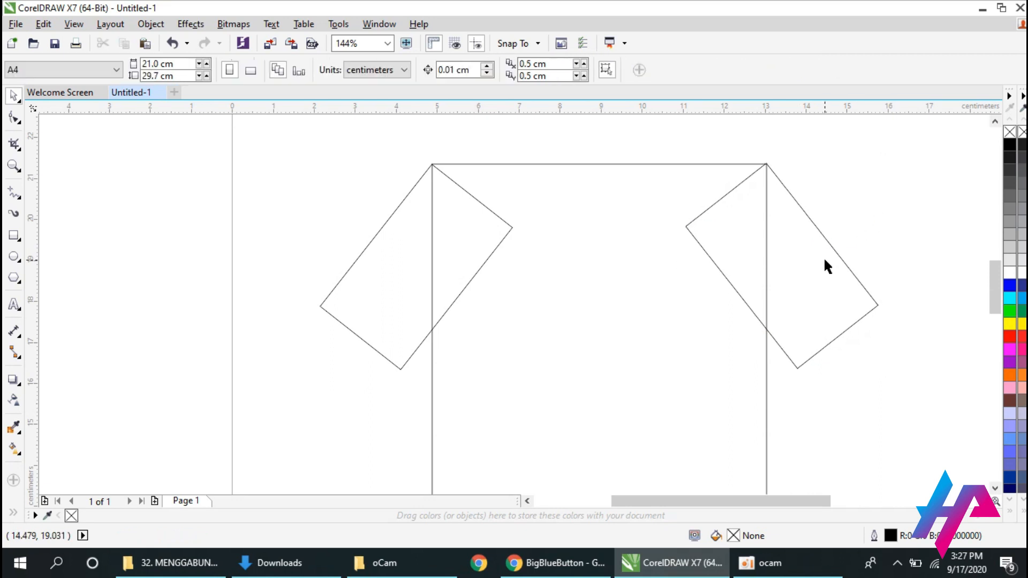
pyautogui.click(841, 302)
pyautogui.click(936, 239)
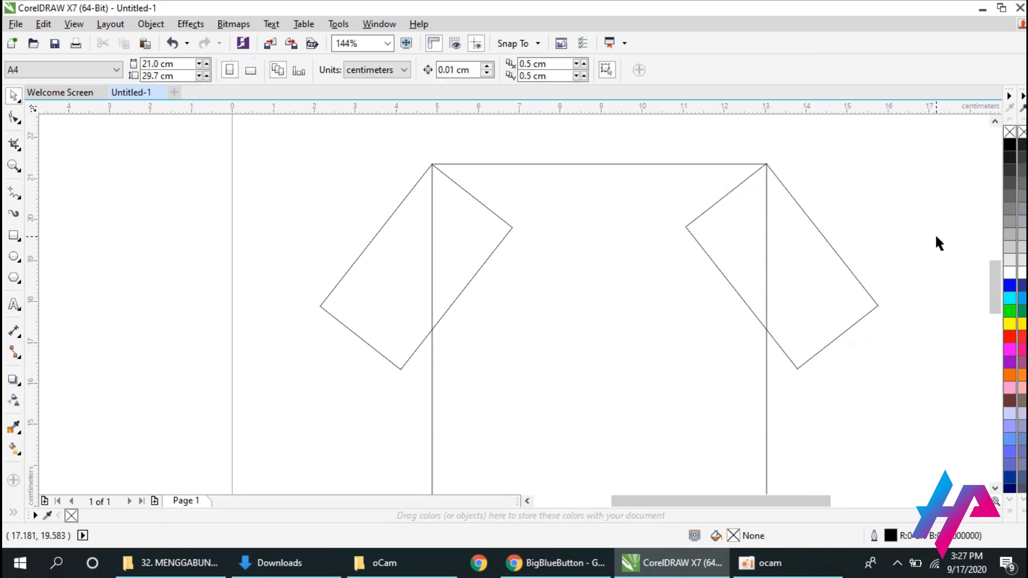
# Weld the left sleeve, the body and the right sleeve into one shirt outline.
pyautogui.click(401, 289)
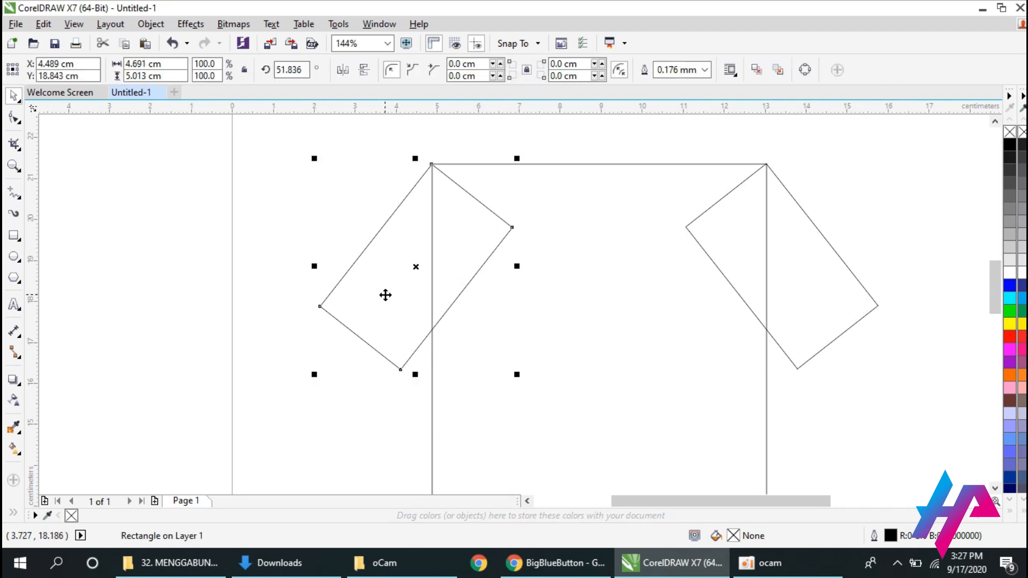
pyautogui.keyDown('shift'); pyautogui.click(433, 296); pyautogui.keyUp('shift')
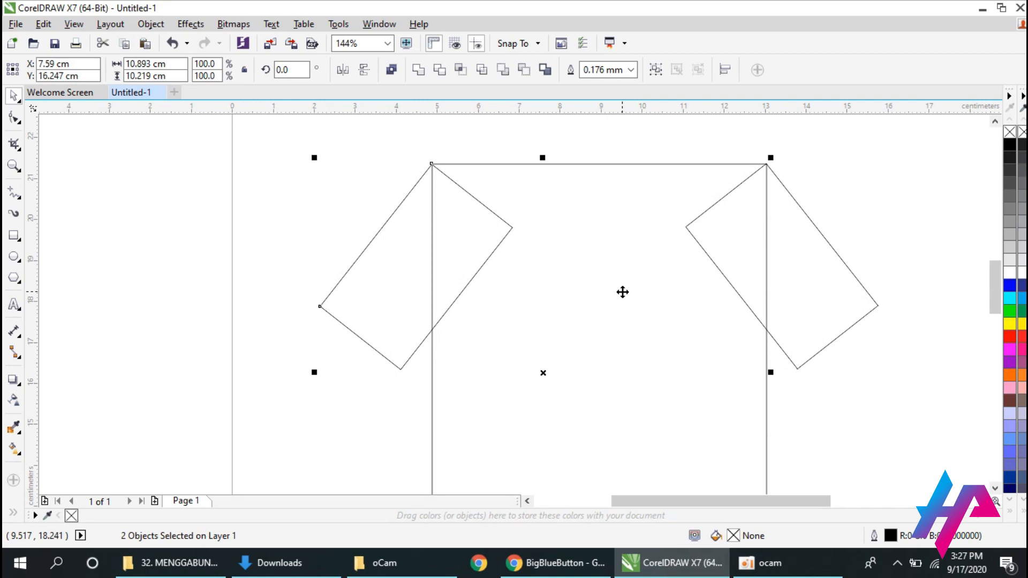
pyautogui.keyDown('shift'); pyautogui.click(830, 269); pyautogui.keyUp('shift')
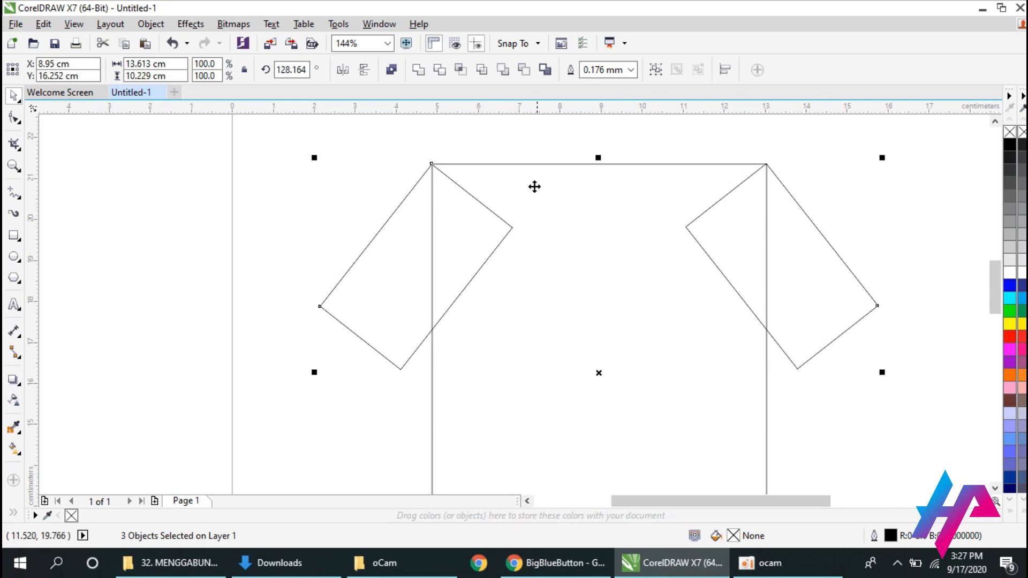
pyautogui.click(418, 73)
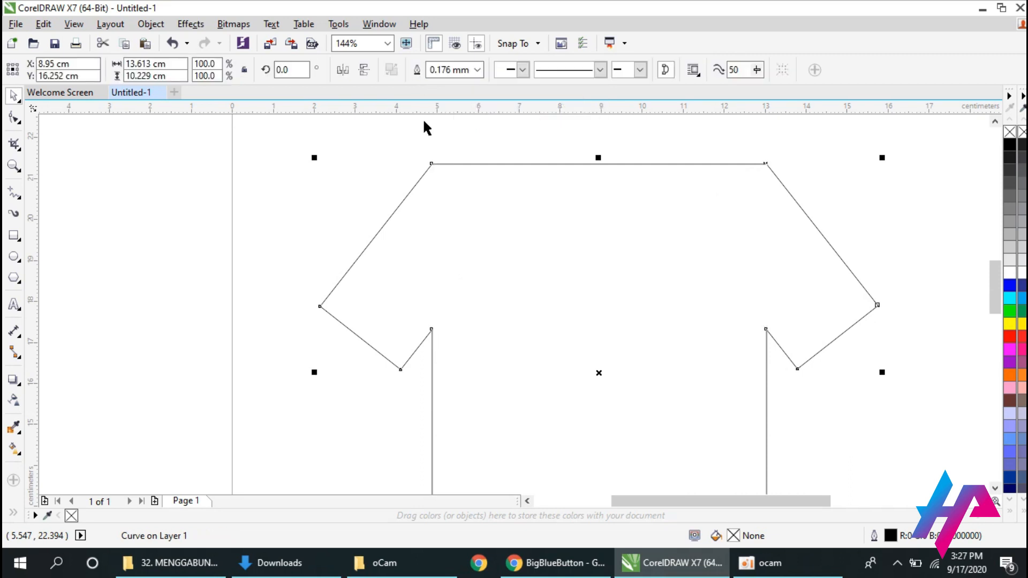
pyautogui.click(186, 193)
# Narrow the shirt outline to about 11.6 cm wide and shift it toward the middle of the page.
pyautogui.click(14, 166)
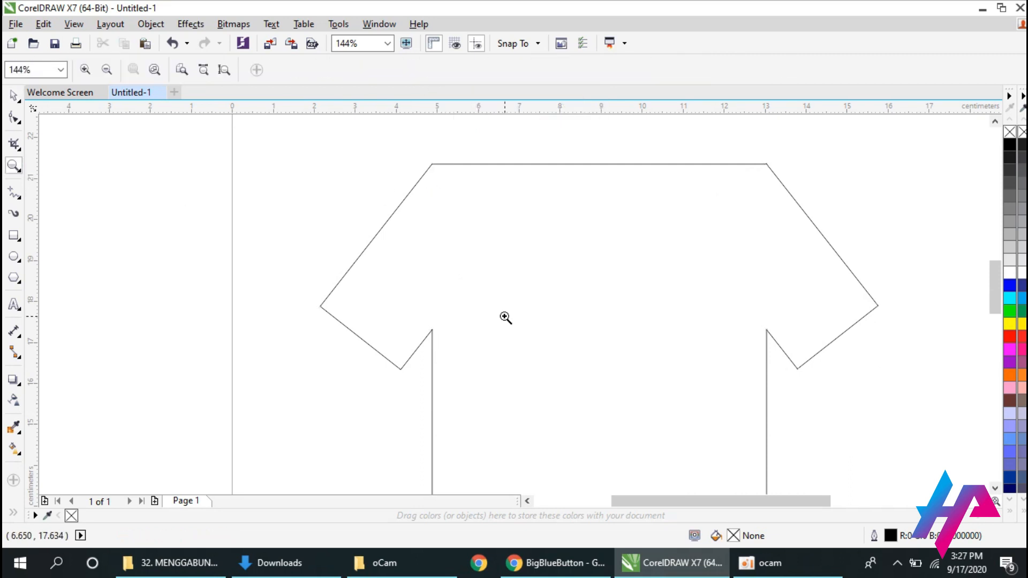
pyautogui.rightClick(506, 314)
pyautogui.click(14, 95)
pyautogui.click(641, 348)
pyautogui.moveTo(701, 339); pyautogui.dragTo(668, 342)
pyautogui.moveTo(584, 363); pyautogui.dragTo(627, 349)
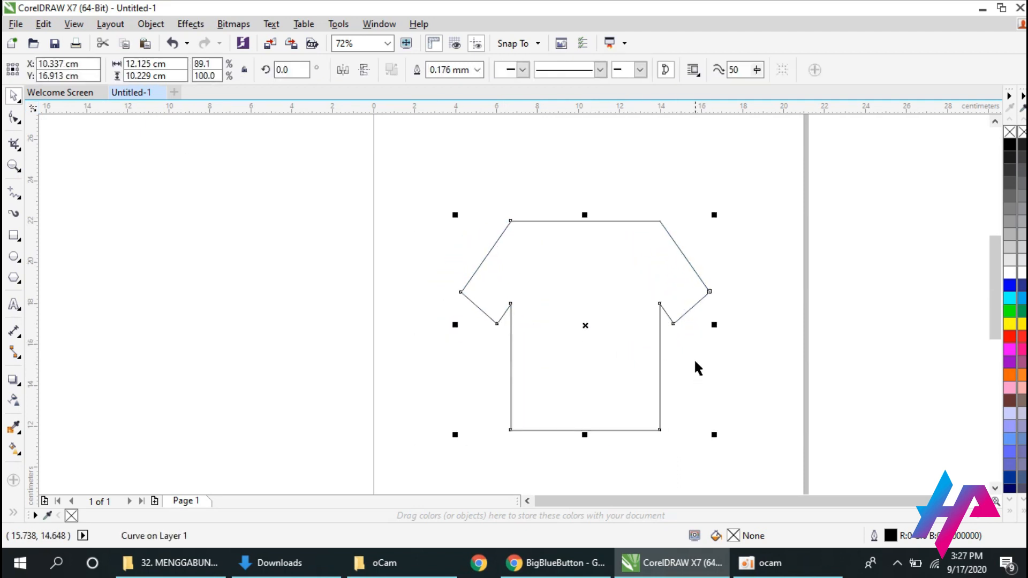
pyautogui.moveTo(714, 324); pyautogui.dragTo(700, 324)
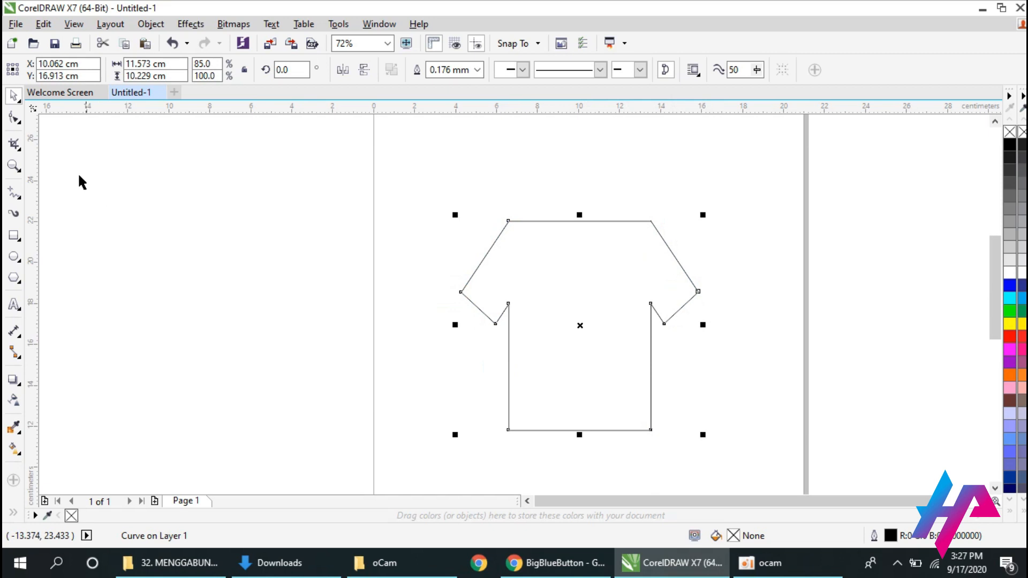
# Convert the shirt body's left side to a curve with the Shape tool and bow it slightly inward.
pyautogui.click(14, 119)
pyautogui.click(509, 362)
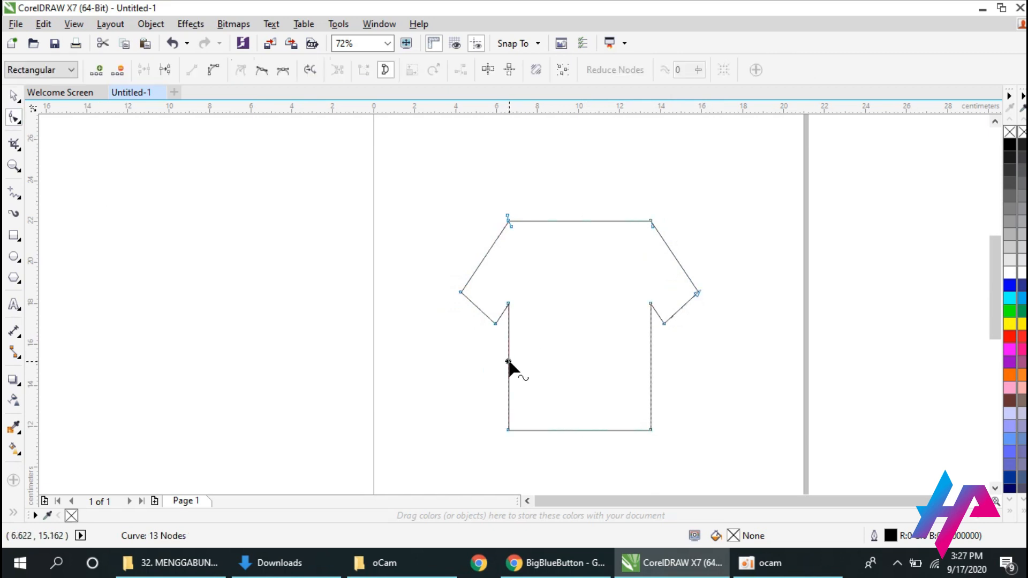
pyautogui.click(218, 74)
pyautogui.moveTo(512, 364); pyautogui.dragTo(514, 365)
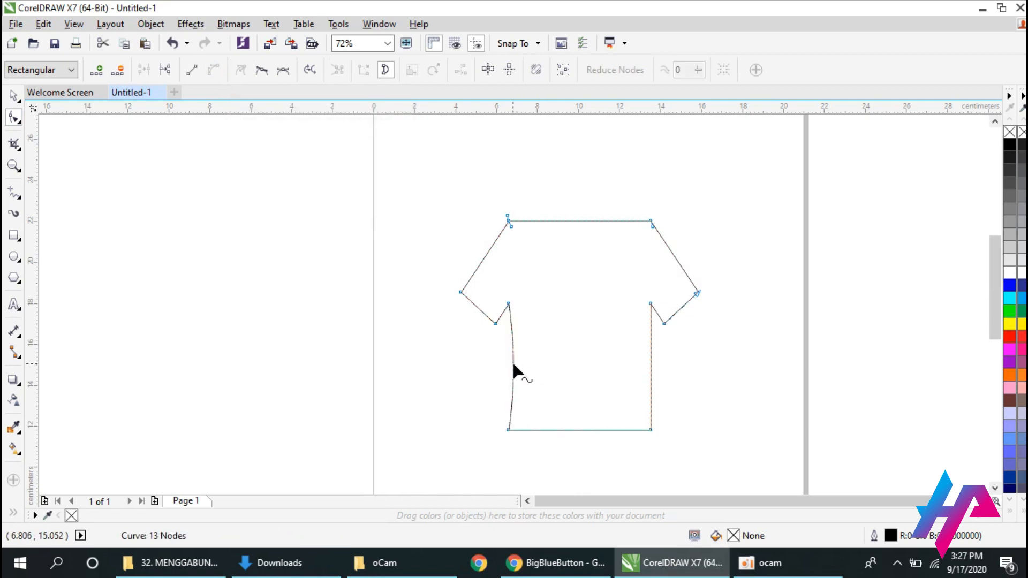
# Convert the shirt's bottom hem to a curve and bow it downward.
pyautogui.click(574, 429)
pyautogui.click(210, 70)
pyautogui.moveTo(584, 432); pyautogui.dragTo(585, 449)
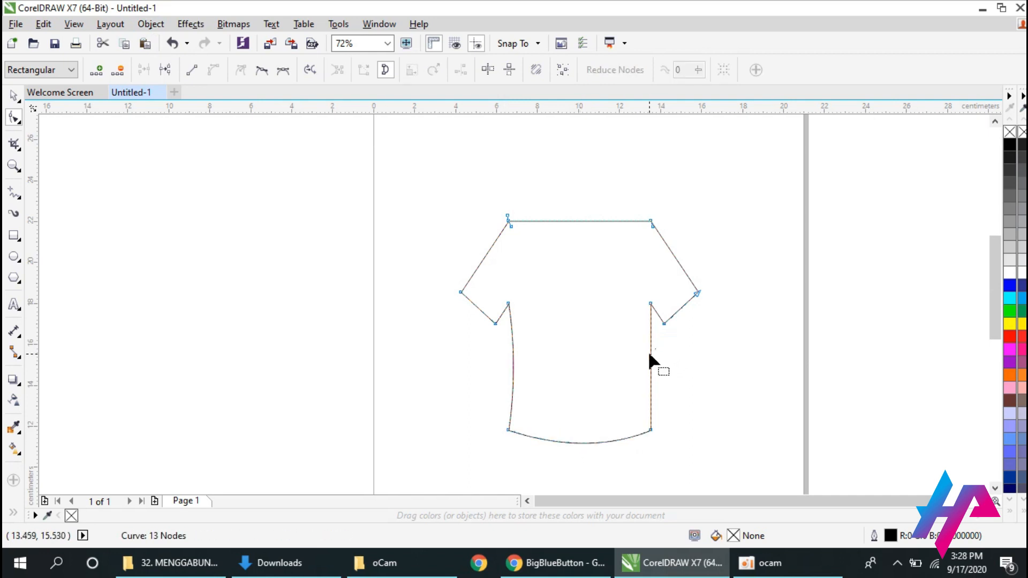
# Convert the body's right side to a curve, bow it slightly inward, and flatten the left side's curve to match.
pyautogui.click(651, 355)
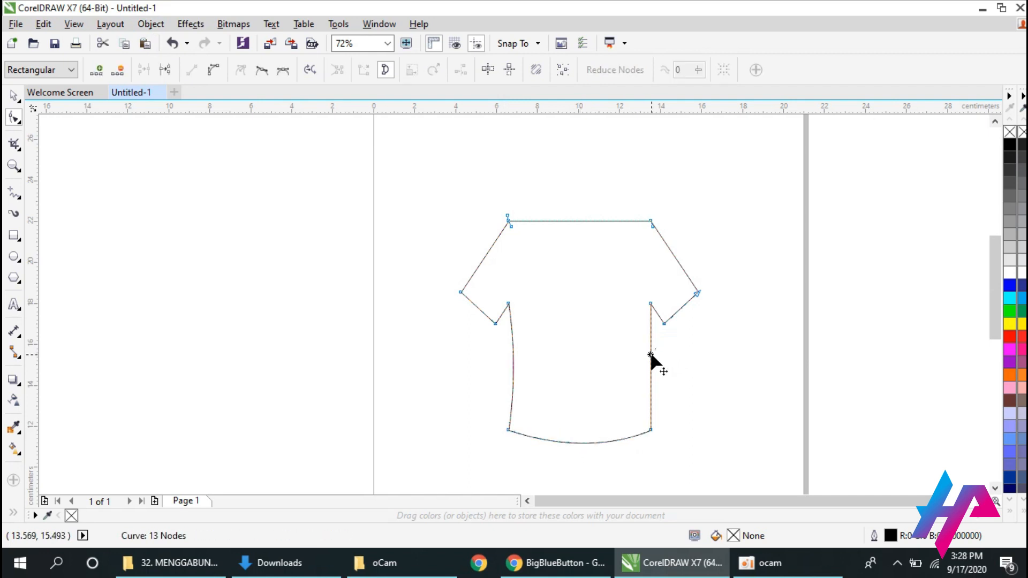
pyautogui.click(213, 70)
pyautogui.moveTo(649, 361); pyautogui.dragTo(652, 368)
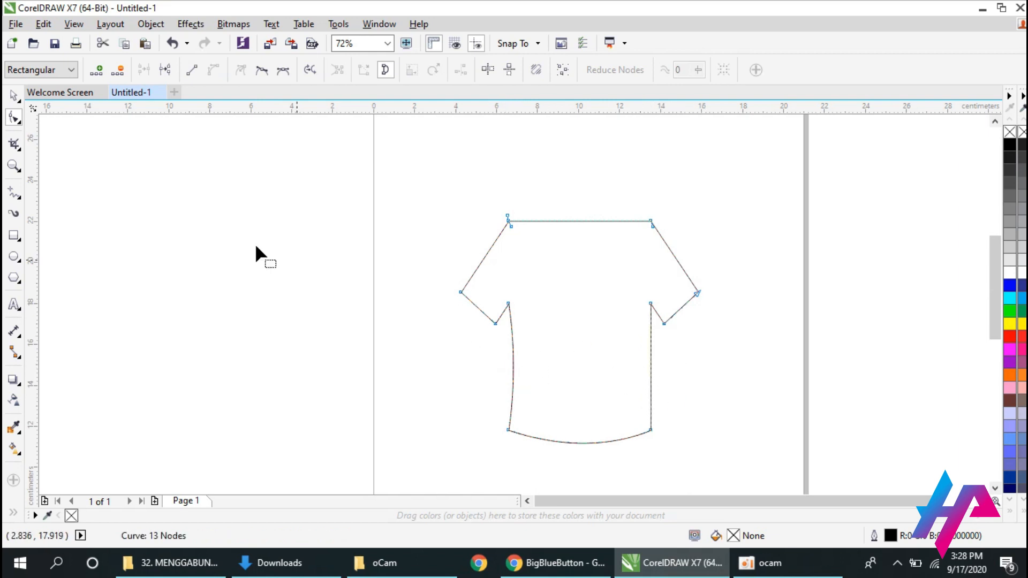
pyautogui.click(14, 166)
pyautogui.click(648, 328)
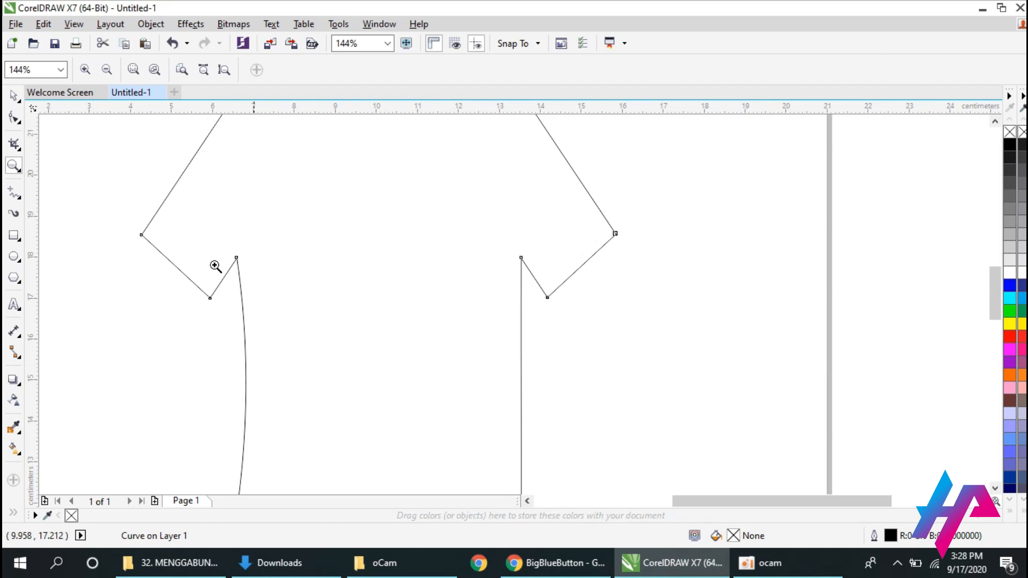
pyautogui.click(14, 118)
pyautogui.moveTo(522, 378); pyautogui.dragTo(518, 393)
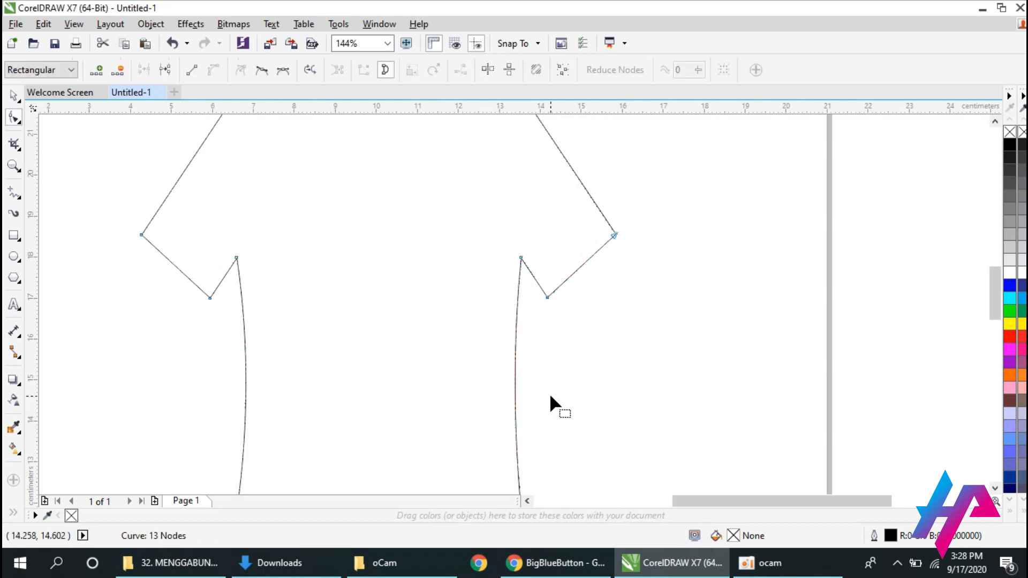
pyautogui.moveTo(245, 384); pyautogui.dragTo(241, 385)
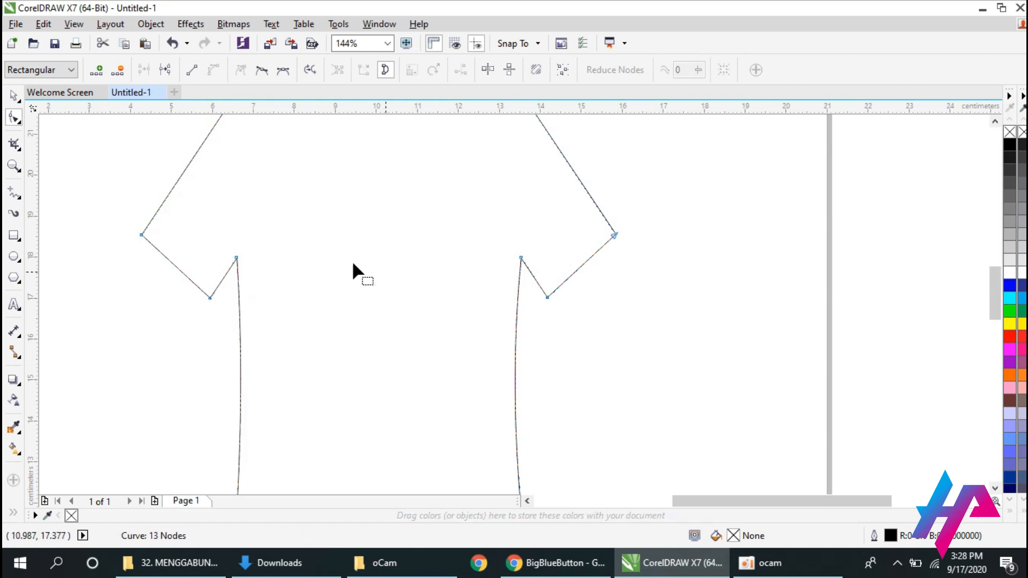
# Convert both sleeve opening edges of the shirt to curves and bow them outward.
pyautogui.click(170, 259)
pyautogui.moveTo(173, 263); pyautogui.dragTo(168, 268)
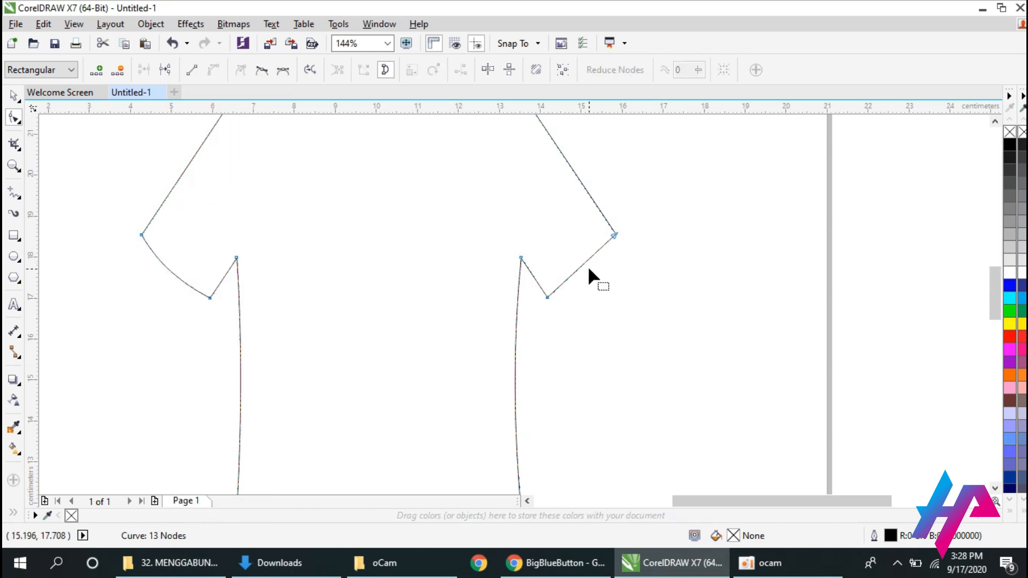
pyautogui.click(582, 265)
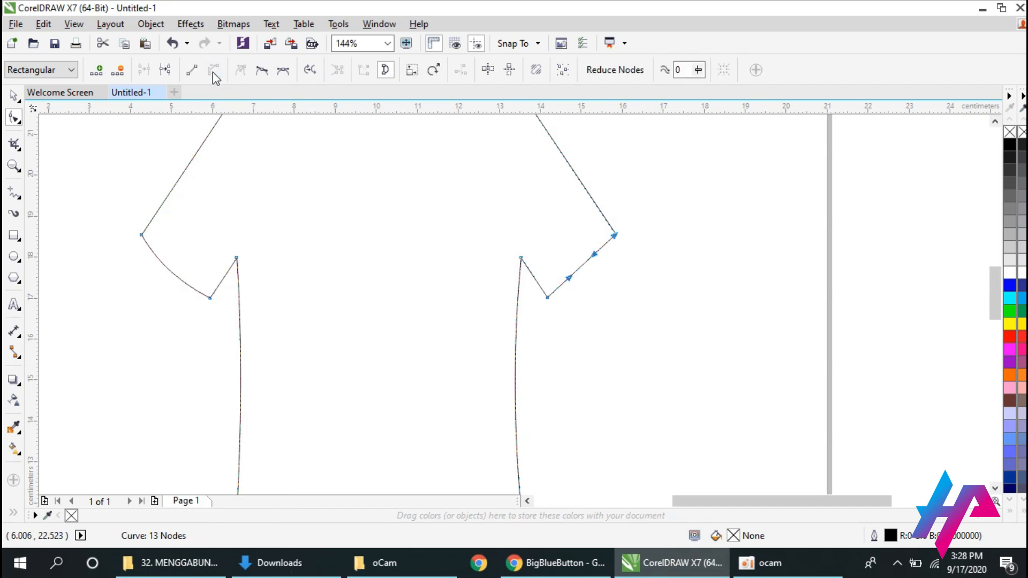
pyautogui.click(213, 71)
pyautogui.moveTo(581, 262); pyautogui.dragTo(590, 276)
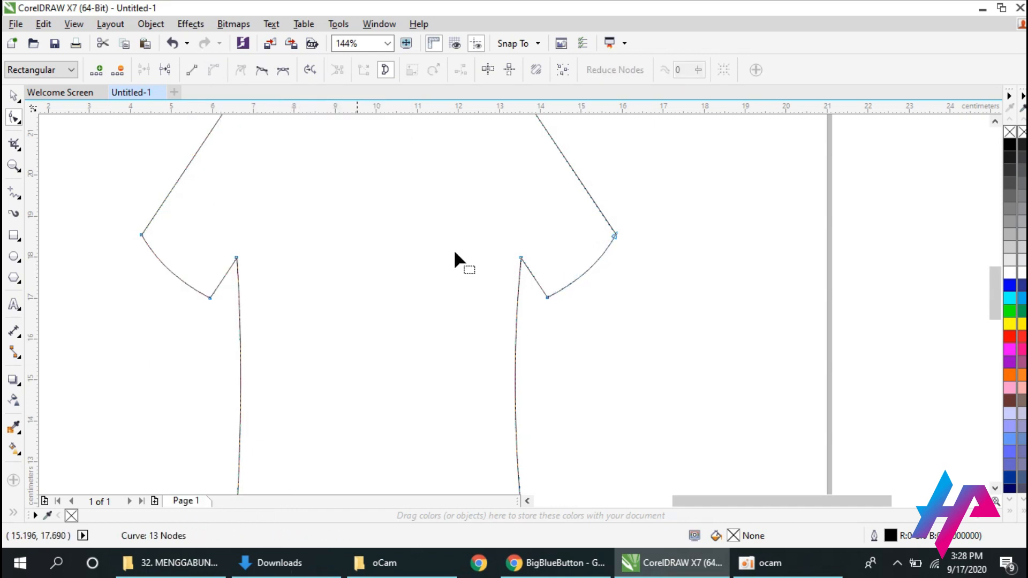
# Draw an ellipse about 2.72 cm wide and 1.47 cm high across the middle of the shirt's top edge.
pyautogui.click(13, 95)
pyautogui.click(14, 165)
pyautogui.keyDown('shift'); pyautogui.click(254, 271); pyautogui.keyUp('shift')
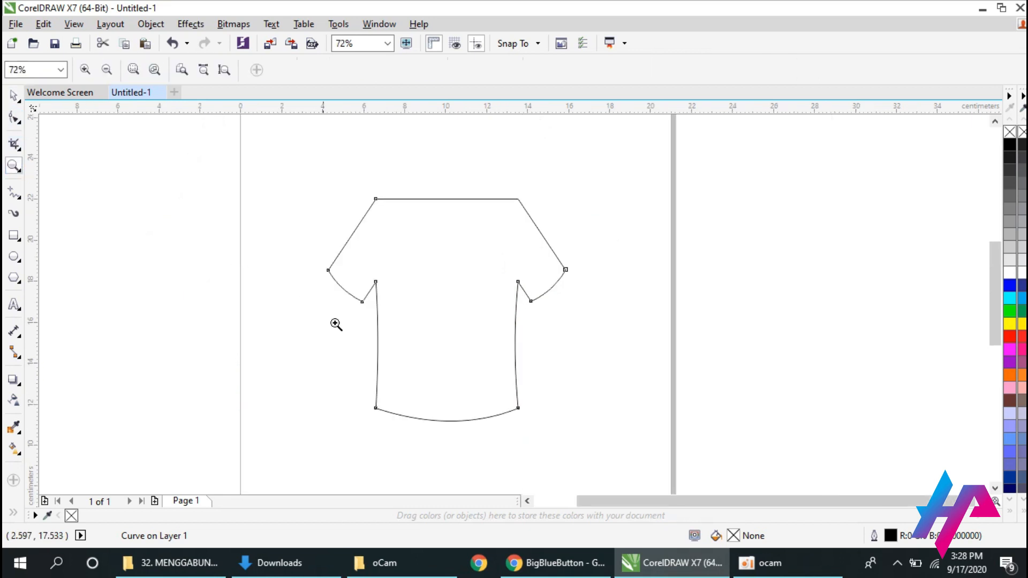
pyautogui.press('F10')
pyautogui.click(15, 257)
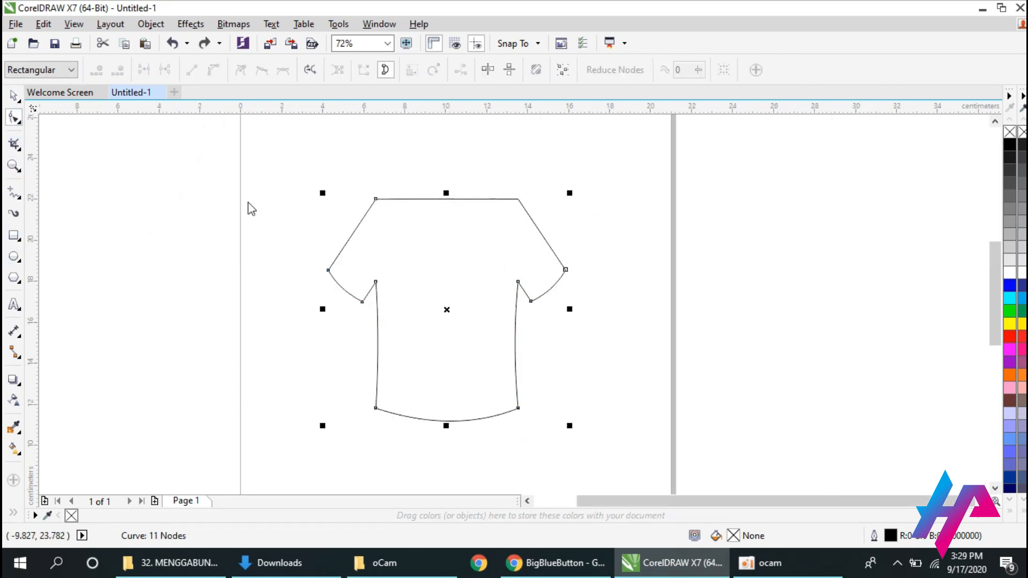
pyautogui.moveTo(420, 181); pyautogui.dragTo(476, 213)
pyautogui.press('space')
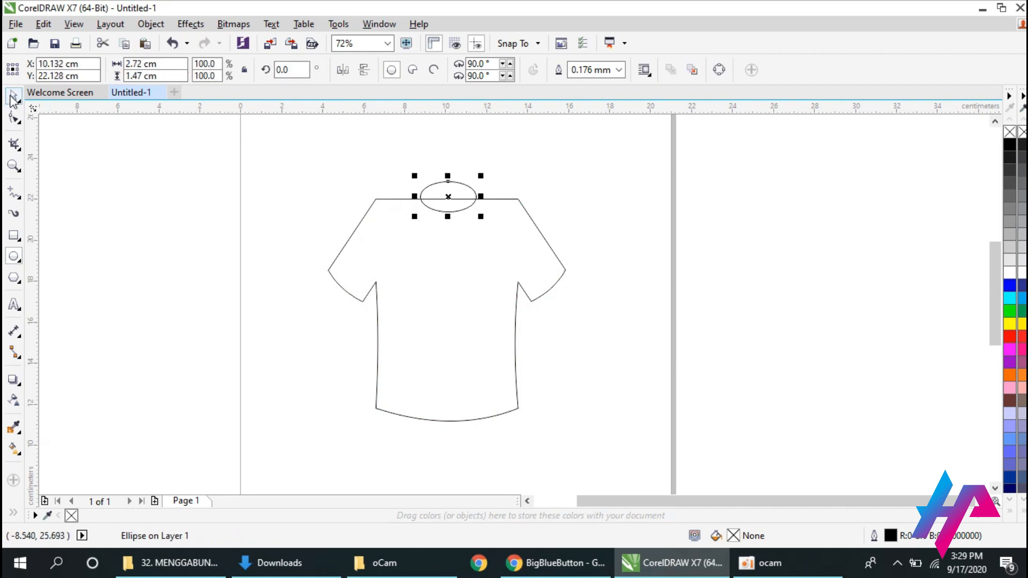
# Center the collar ellipse horizontally on the shirt outline.
pyautogui.hotkey('ctrl', 'a')
pyautogui.click(457, 286)
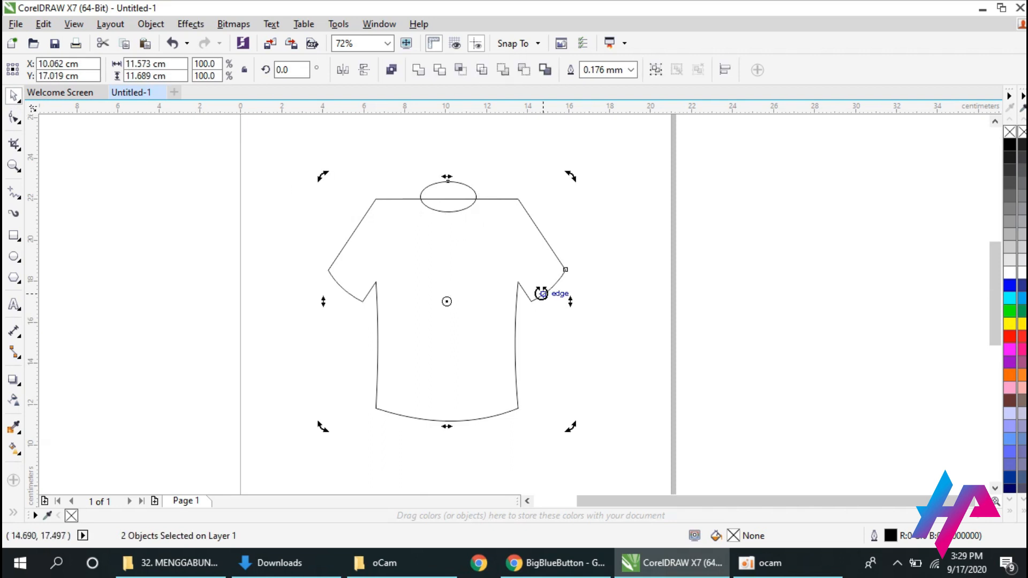
pyautogui.click(519, 239)
pyautogui.click(443, 186)
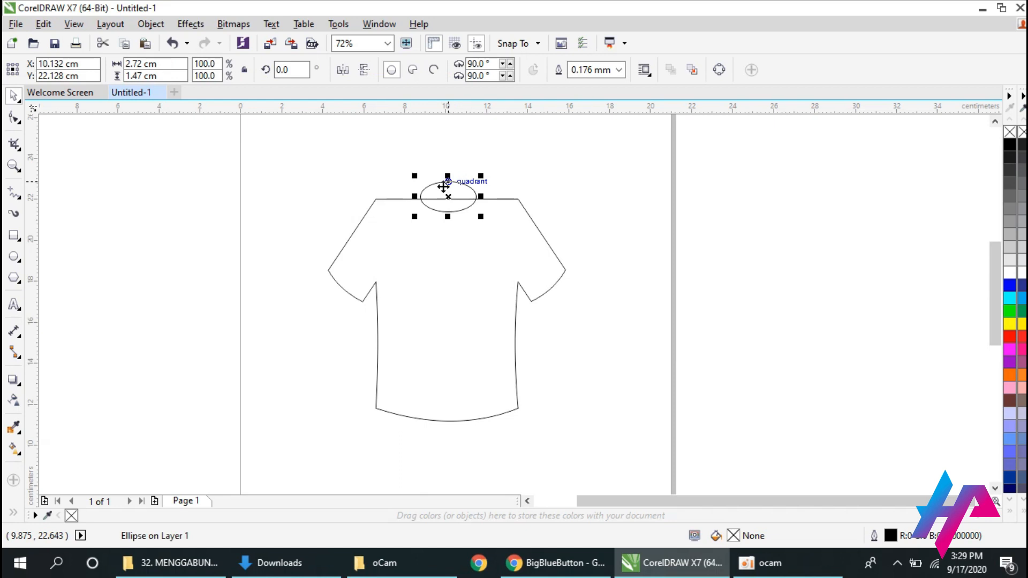
pyautogui.keyDown('shift'); pyautogui.click(454, 266); pyautogui.keyUp('shift')
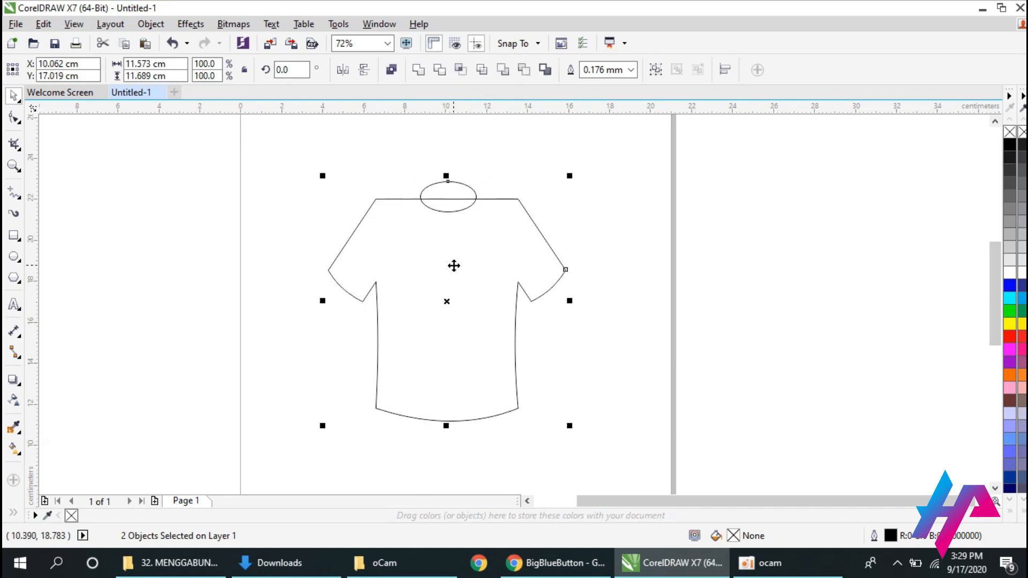
pyautogui.press('c')
pyautogui.click(404, 156)
pyautogui.click(436, 185)
# Trim the shirt with the ellipse to form a round neckline, and delete the ellipse.
pyautogui.moveTo(313, 158); pyautogui.dragTo(637, 410)
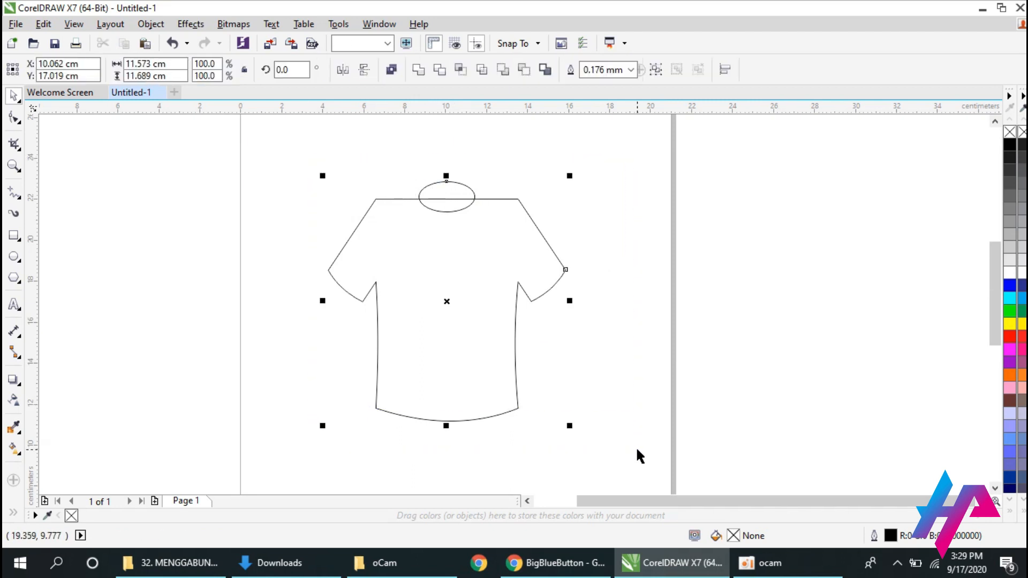
pyautogui.click(441, 80)
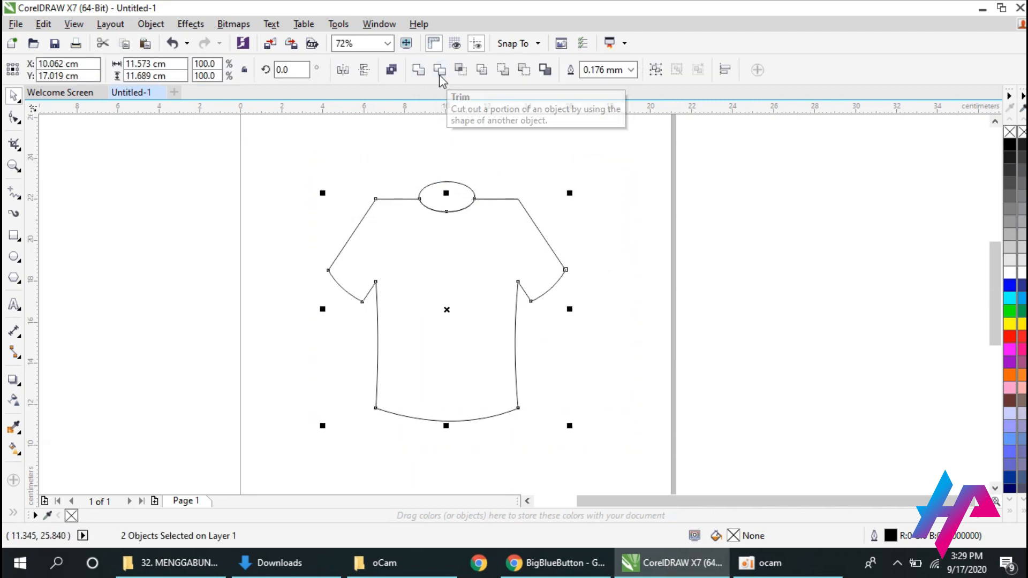
pyautogui.click(499, 210)
pyautogui.click(470, 187)
pyautogui.moveTo(458, 198); pyautogui.dragTo(608, 203)
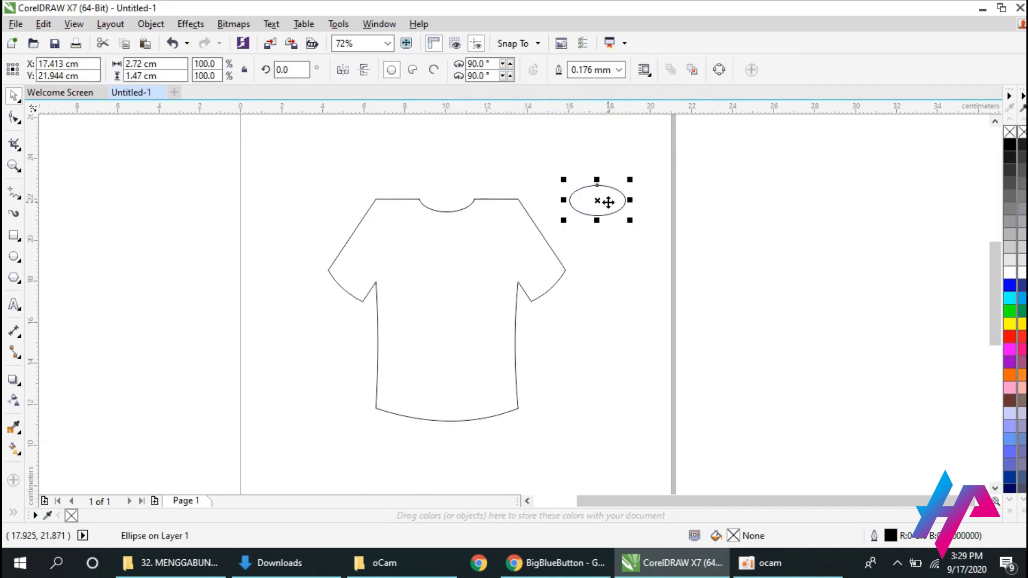
pyautogui.press('Delete')
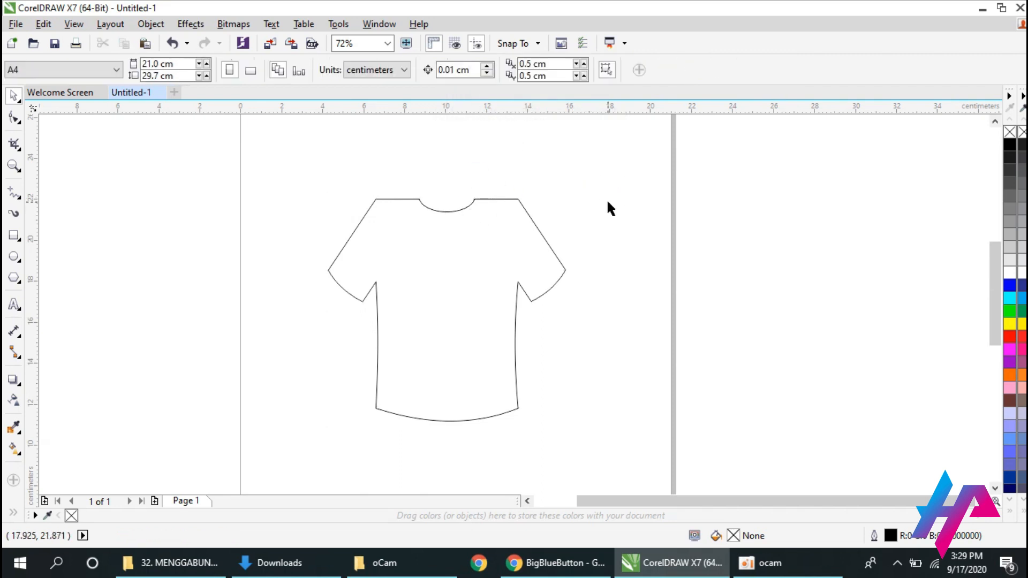
# Center the finished shirt outline on the page.
pyautogui.moveTo(471, 315); pyautogui.dragTo(465, 320)
pyautogui.moveTo(463, 321); pyautogui.dragTo(461, 299)
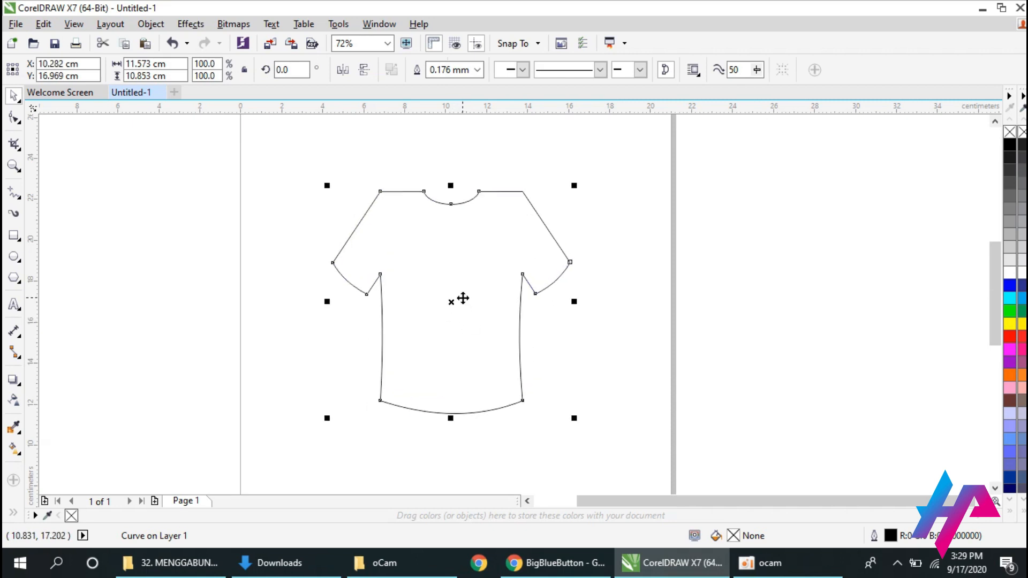
pyautogui.press('p')
pyautogui.click(560, 358)
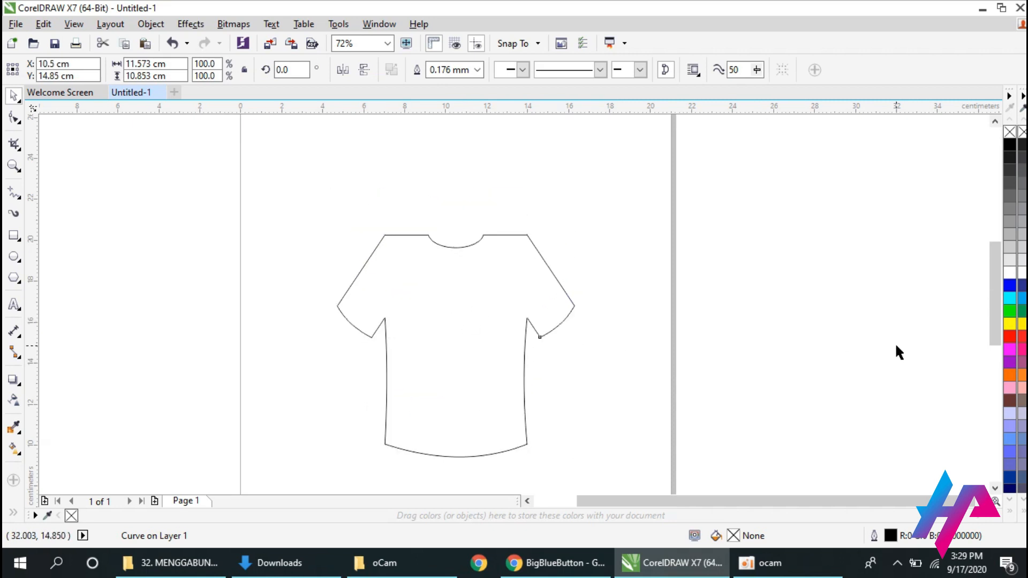
pyautogui.moveTo(995, 325); pyautogui.dragTo(997, 335)
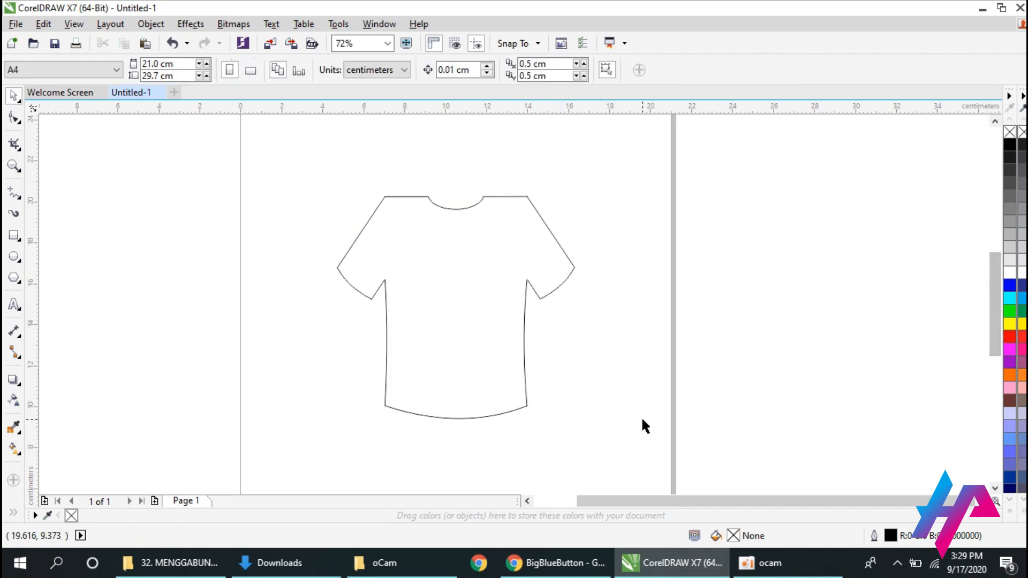
pyautogui.moveTo(456, 308); pyautogui.dragTo(458, 316)
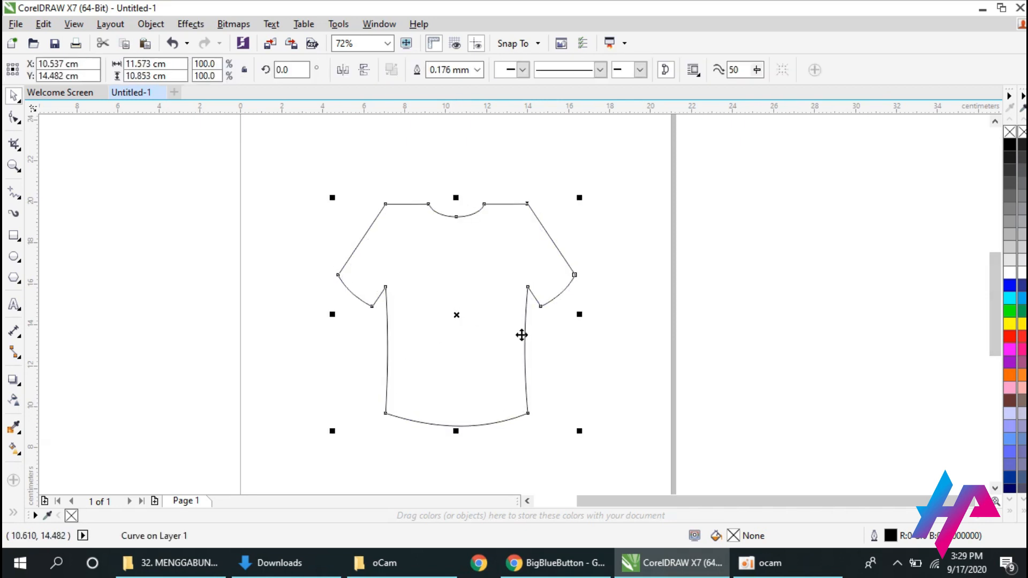
pyautogui.hotkey('ctrl', 'z')
pyautogui.click(641, 395)
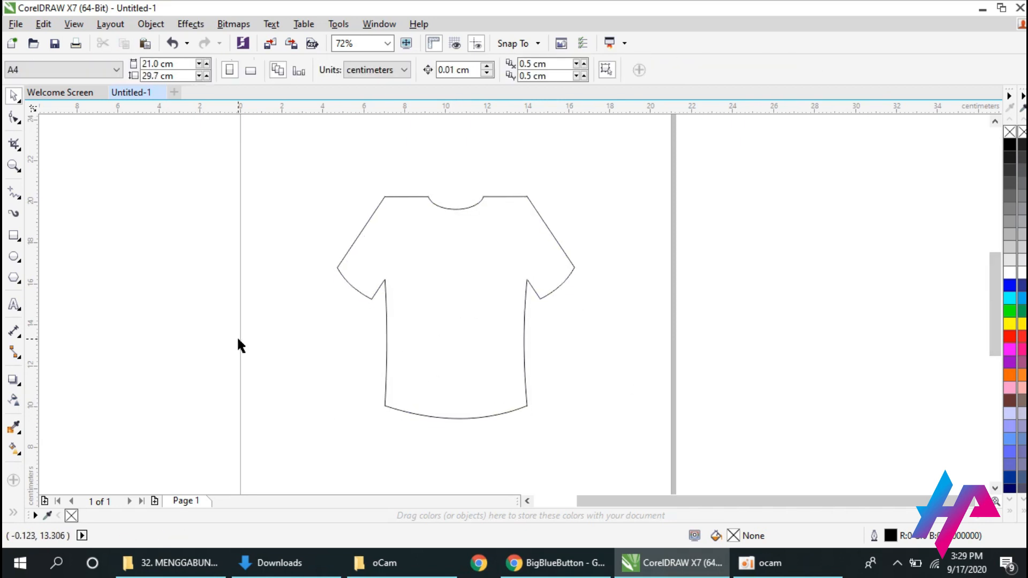
pyautogui.moveTo(592, 503); pyautogui.dragTo(554, 504)
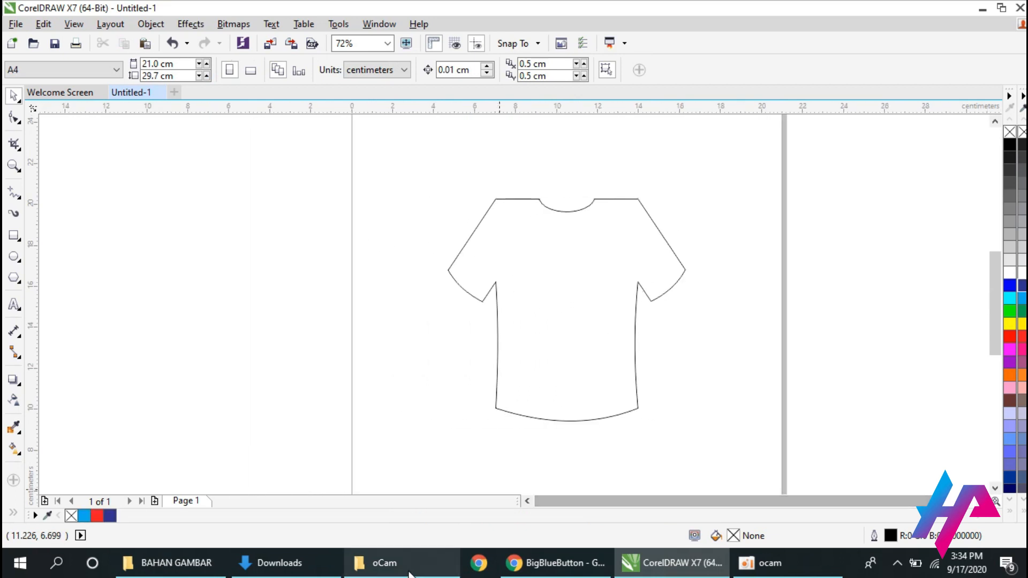
pyautogui.click(200, 560)
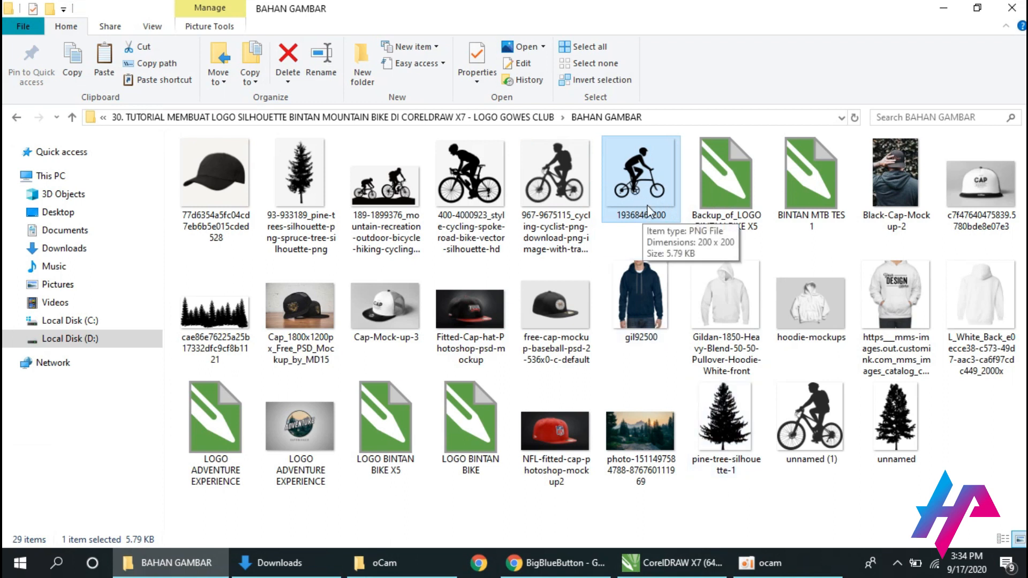
pyautogui.click(689, 564)
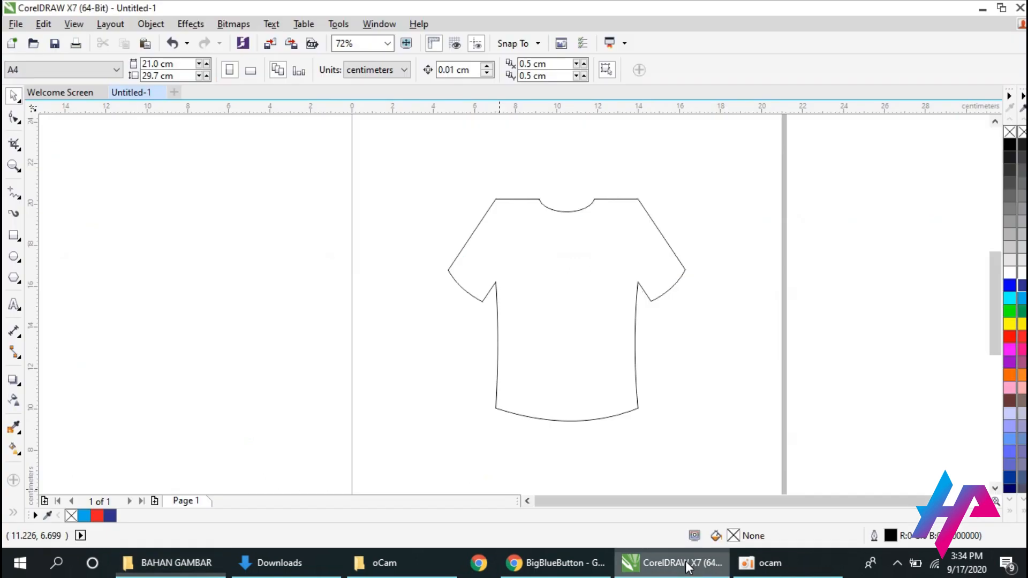
pyautogui.hotkey('ctrl', 'v')
pyautogui.moveTo(606, 285); pyautogui.dragTo(213, 236)
# Outline-trace the cyclist bitmap as a Detailed logo with maximum detail and reduced smoothing.
pyautogui.rightClick(221, 249)
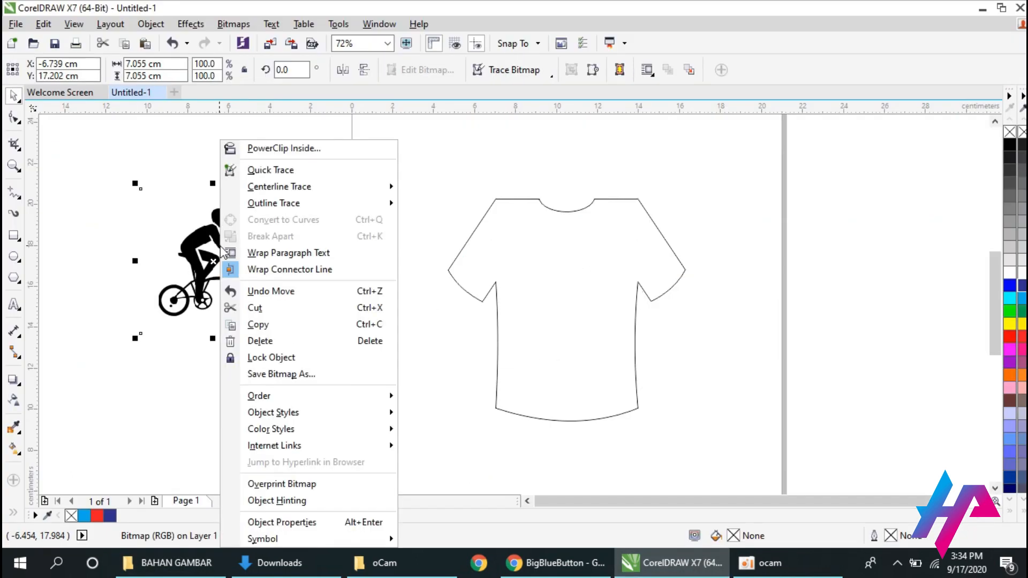
pyautogui.moveTo(230, 204)
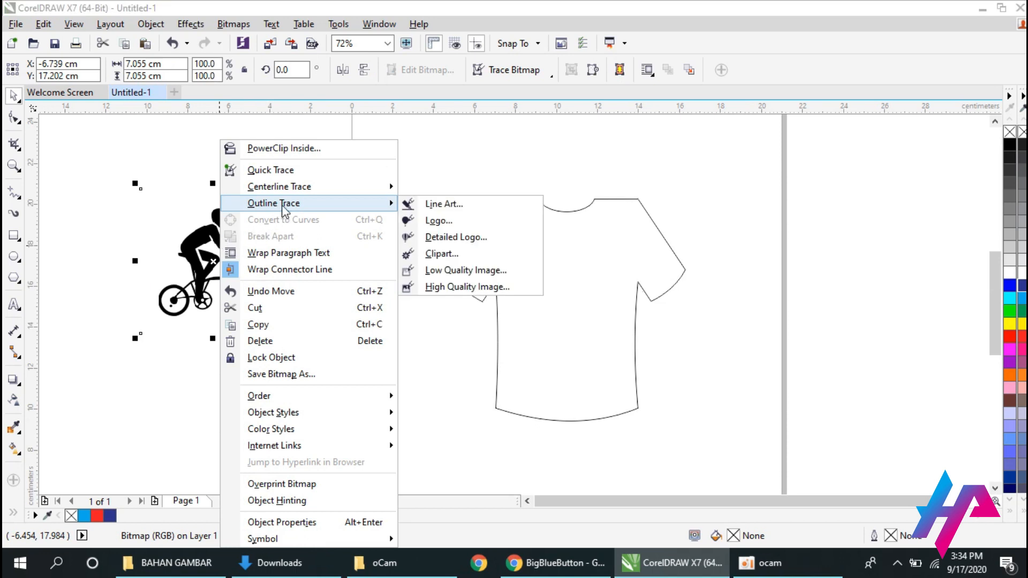
pyautogui.click(451, 237)
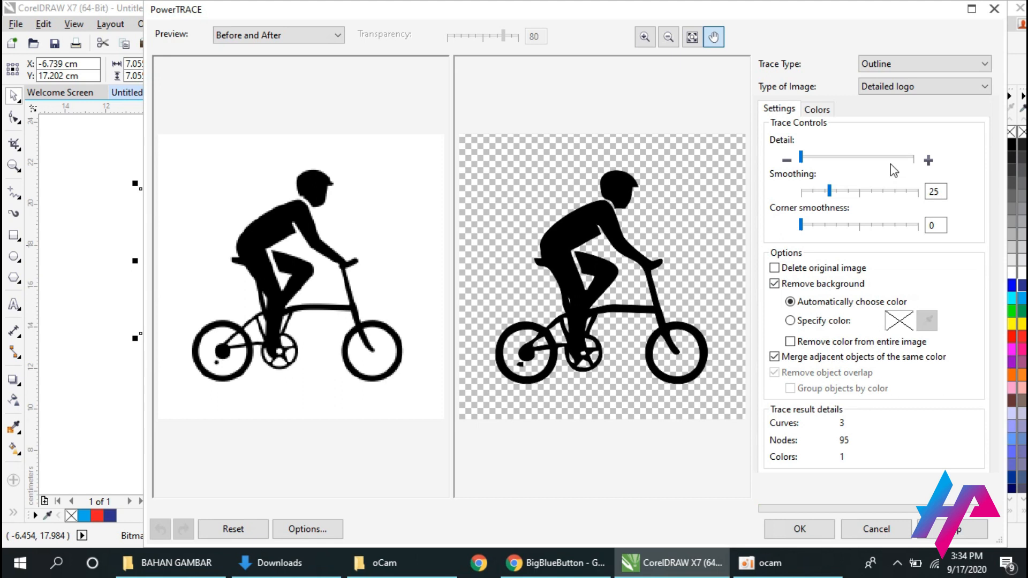
pyautogui.click(911, 158)
pyautogui.click(811, 192)
pyautogui.click(801, 528)
# Move the traced cyclist off the original bitmap and delete the bitmap.
pyautogui.moveTo(220, 258); pyautogui.dragTo(340, 347)
pyautogui.moveTo(207, 278)
pyautogui.mouseDown()
pyautogui.moveTo(248, 220)
pyautogui.moveTo(210, 258)
pyautogui.mouseUp()
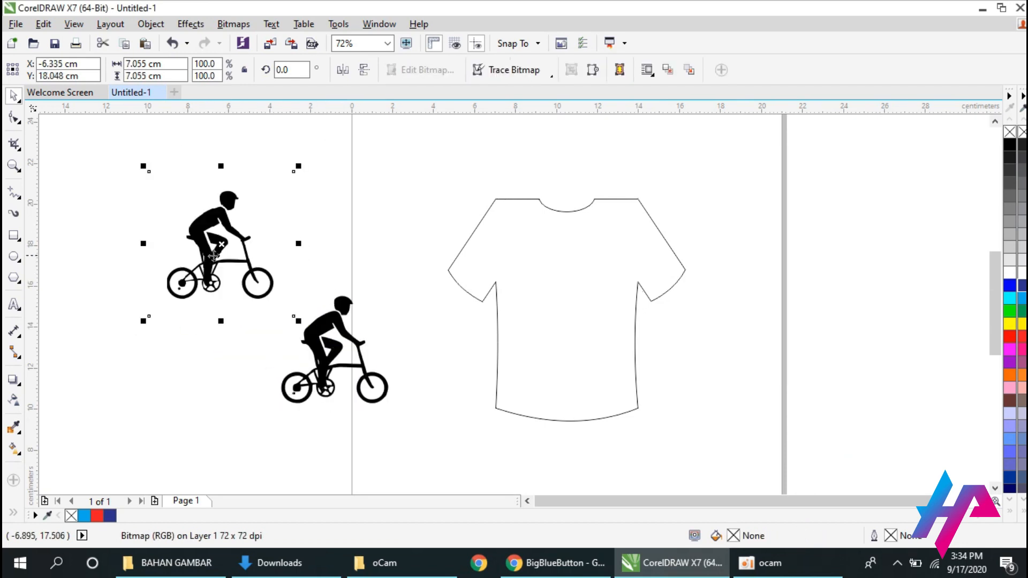
pyautogui.moveTo(298, 166); pyautogui.dragTo(381, 86)
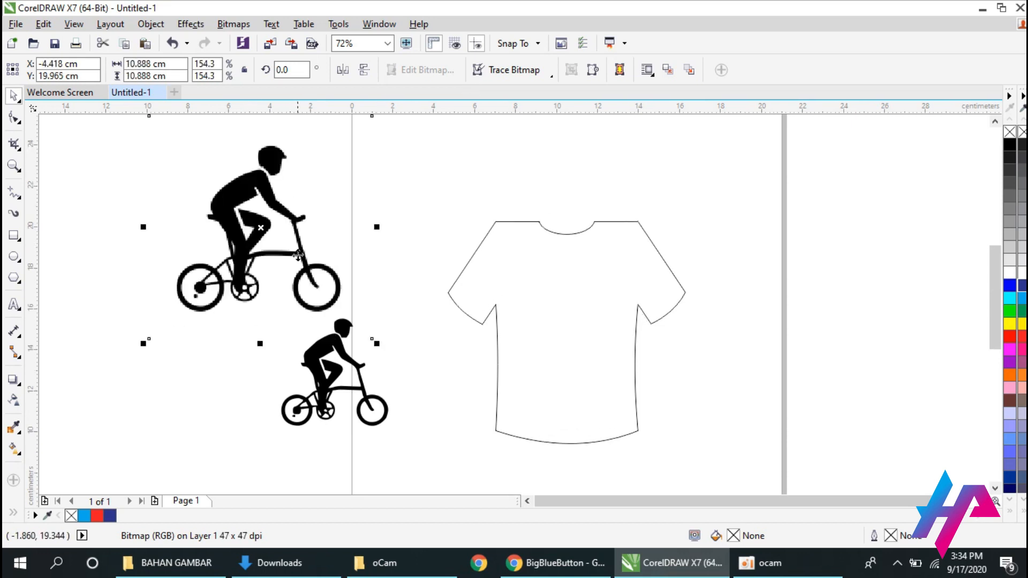
pyautogui.moveTo(251, 233); pyautogui.dragTo(224, 268)
pyautogui.press('Delete')
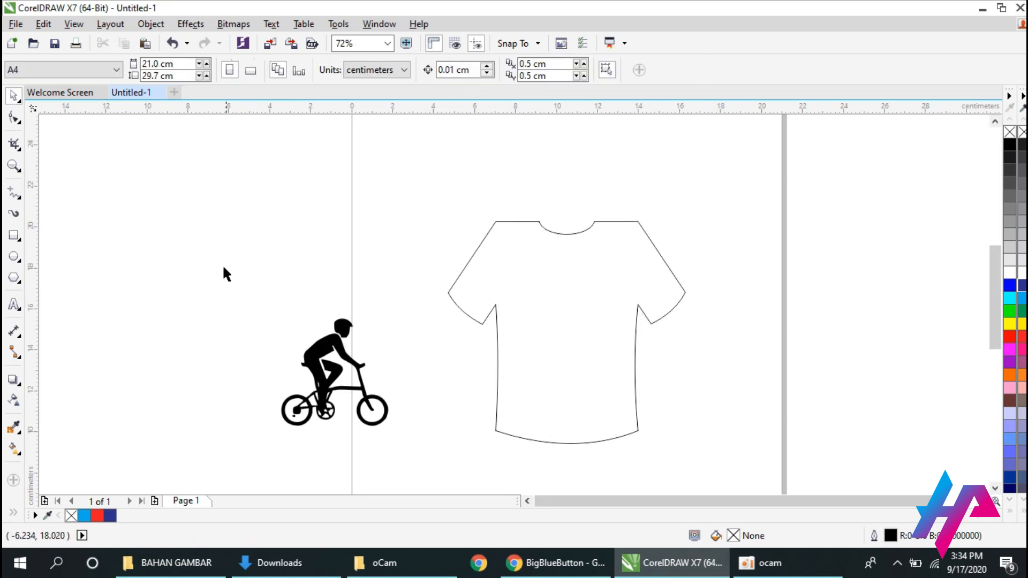
# Enlarge the traced cyclist to about 7.6 cm wide and, after trying other colors, fill it with 60% black.
pyautogui.moveTo(324, 370); pyautogui.dragTo(283, 296)
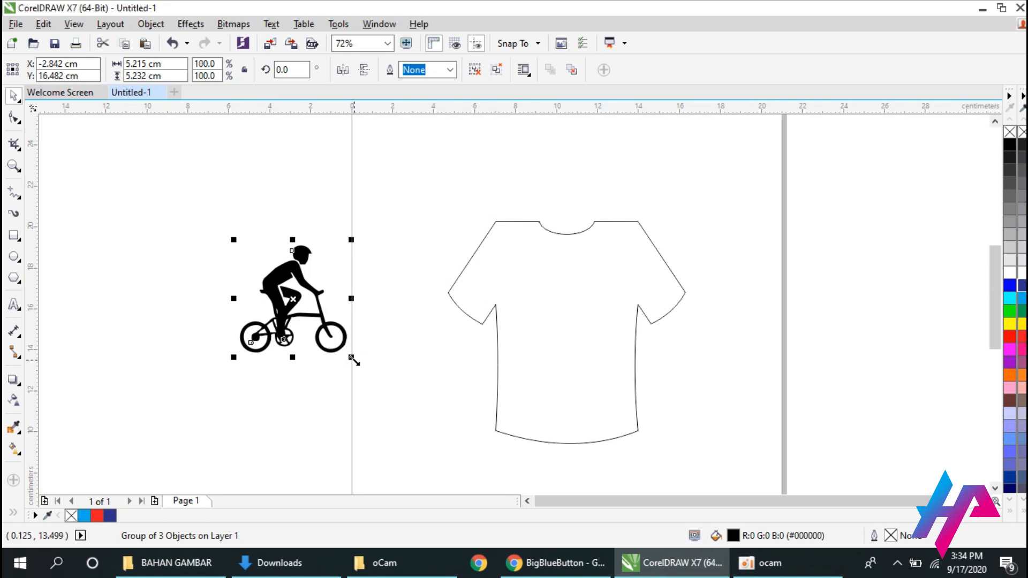
pyautogui.moveTo(352, 359); pyautogui.dragTo(415, 409)
pyautogui.click(1022, 311)
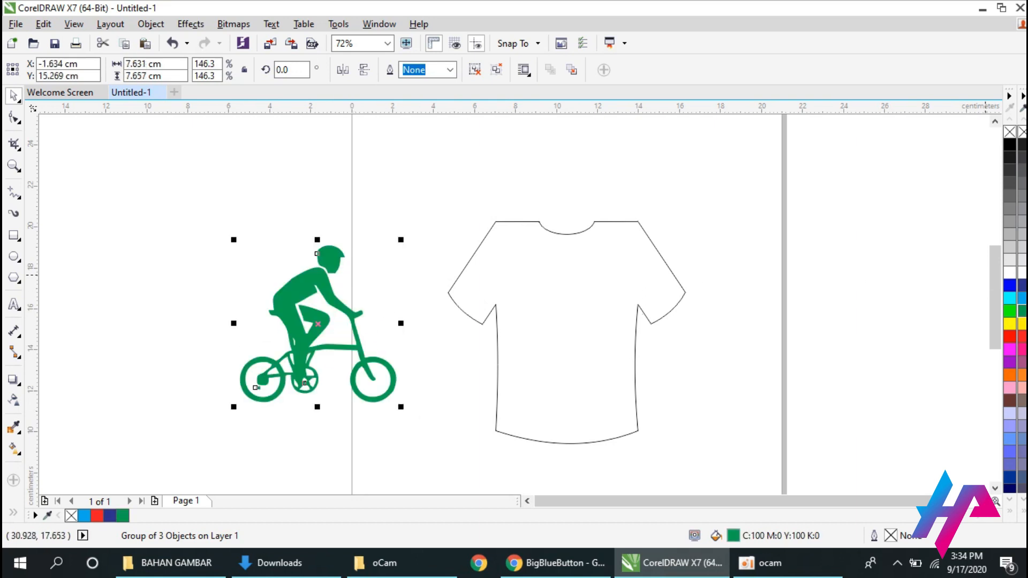
pyautogui.click(1010, 298)
pyautogui.click(1022, 285)
pyautogui.click(1022, 220)
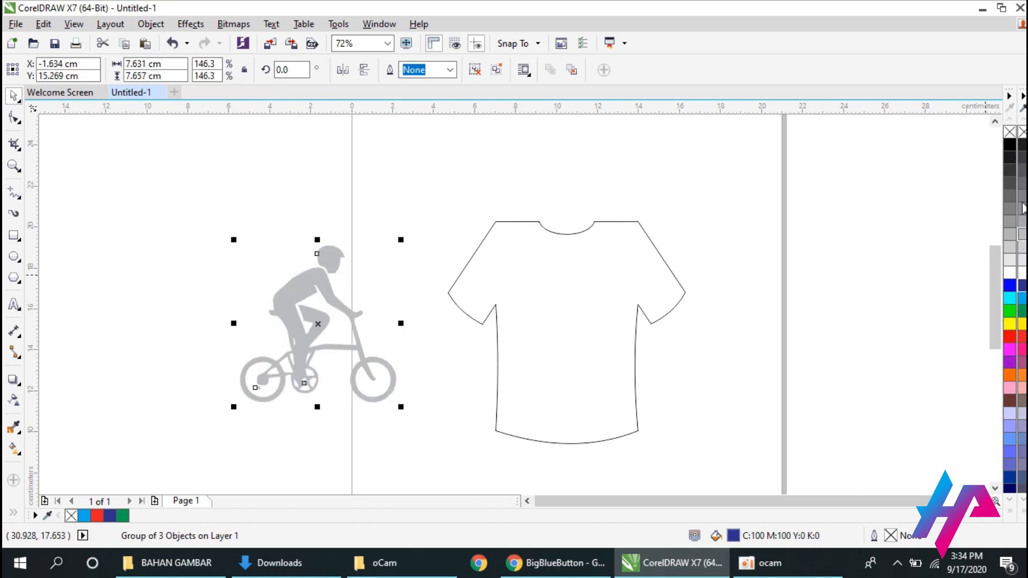
pyautogui.click(1022, 195)
# Shrink the cyclist to about 3.75 cm wide and place it on the middle of the shirt's chest.
pyautogui.moveTo(399, 239); pyautogui.dragTo(316, 324)
pyautogui.moveTo(285, 355); pyautogui.dragTo(564, 295)
pyautogui.press('p')
pyautogui.click(733, 375)
pyautogui.moveTo(564, 332); pyautogui.dragTo(565, 287)
# Fill the shirt with solid black (C:100 M:100 Y:100 K:100).
pyautogui.click(676, 292)
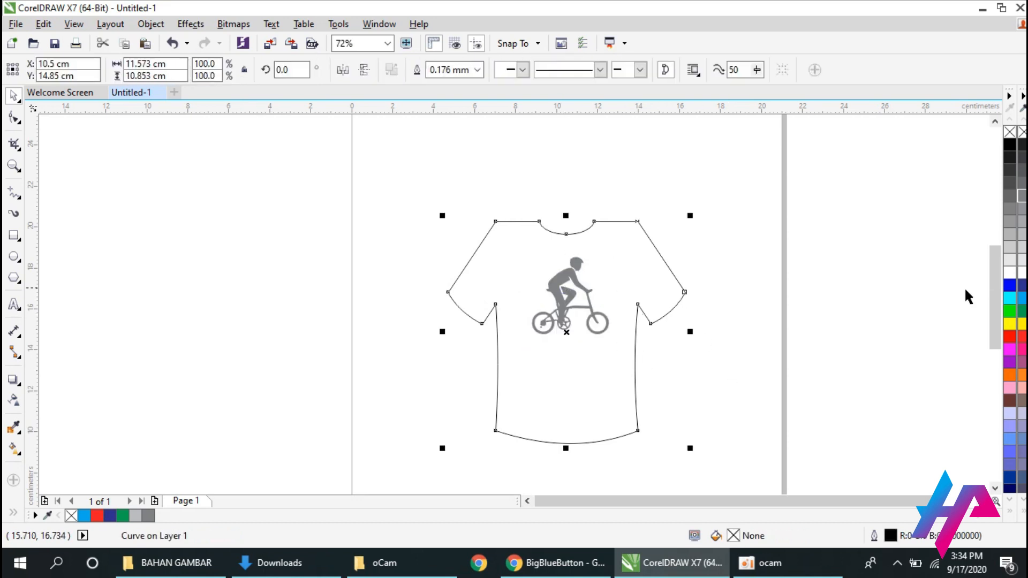
pyautogui.click(1025, 514)
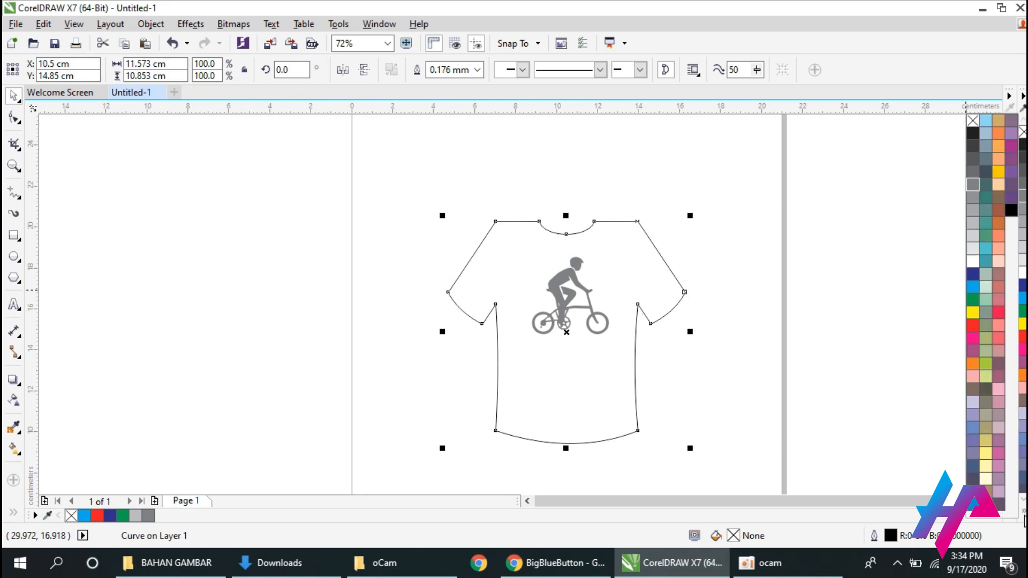
pyautogui.click(1012, 211)
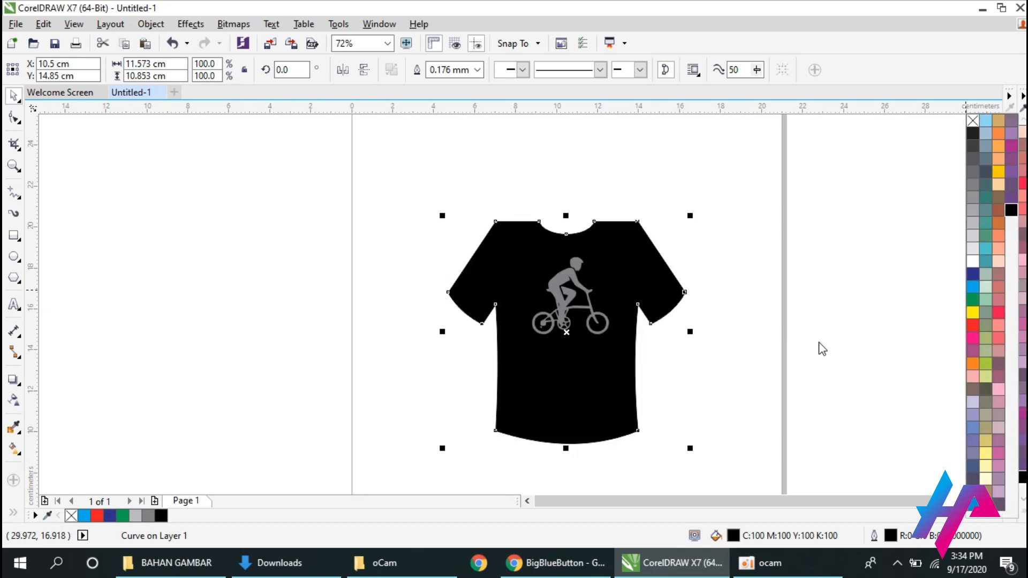
pyautogui.click(818, 349)
# After trying cyan, fill the cyclist on the shirt with golden yellow (C:0 M:20 Y:100 K:0).
pyautogui.click(573, 313)
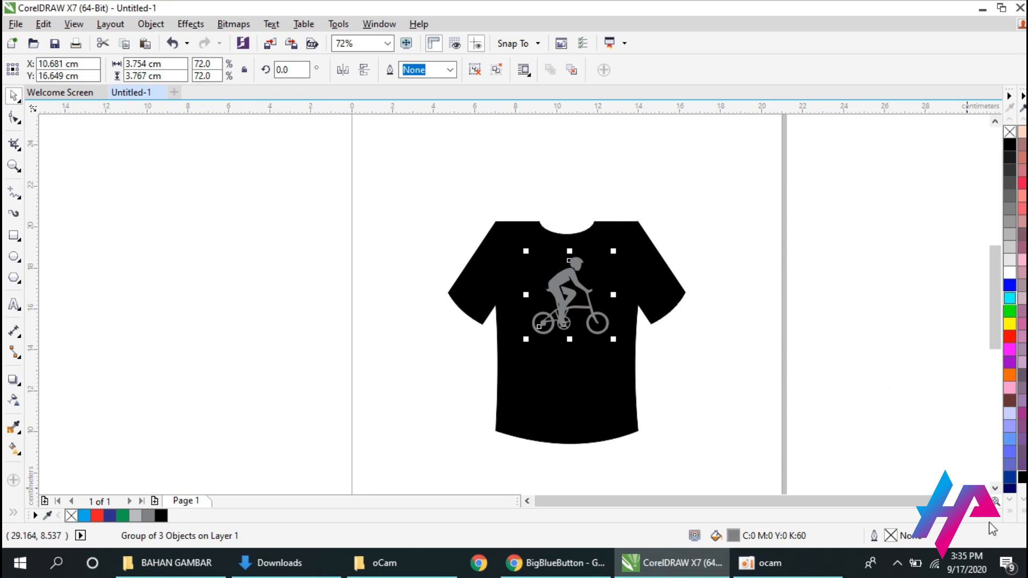
pyautogui.click(1024, 514)
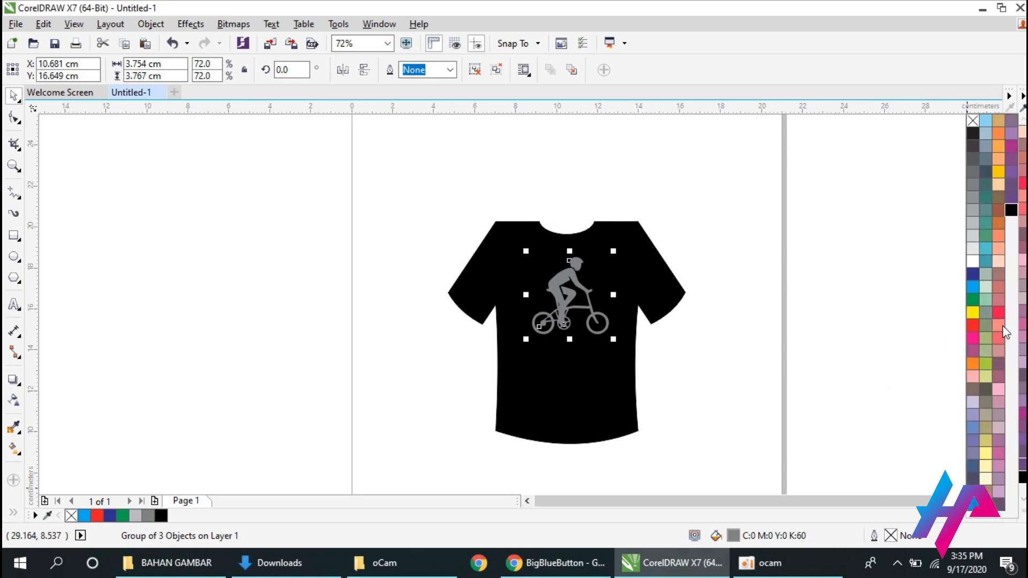
pyautogui.click(973, 287)
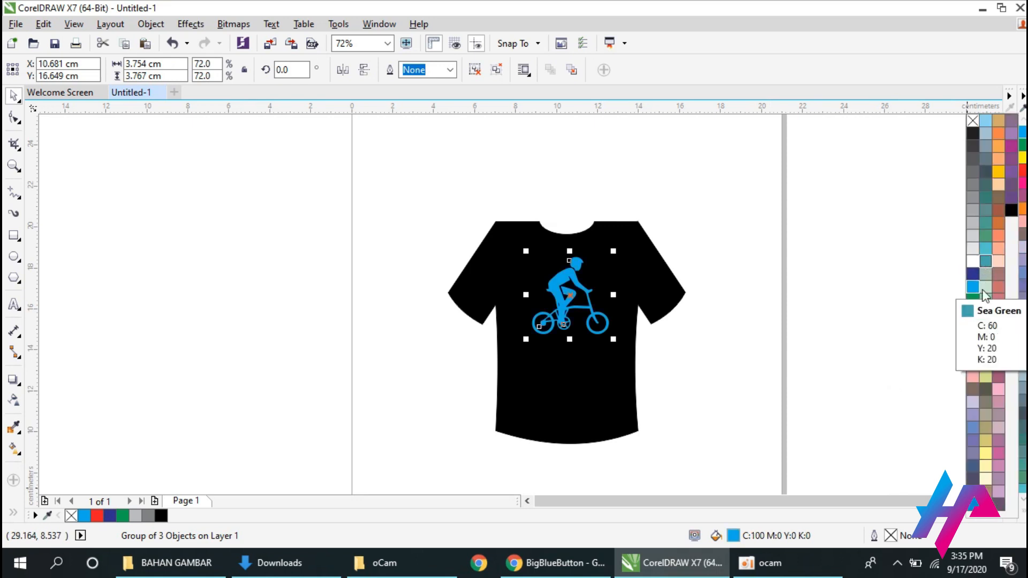
pyautogui.click(998, 172)
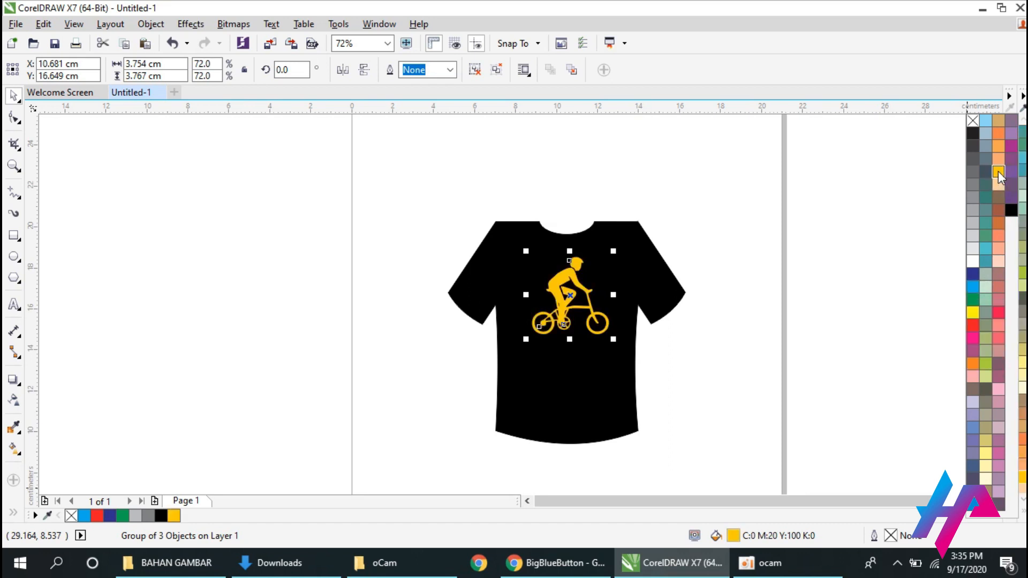
# Shrink the yellow cyclist to about 2.8 cm wide, keeping it on the upper chest.
pyautogui.click(717, 359)
pyautogui.click(565, 305)
pyautogui.moveTo(613, 339); pyautogui.dragTo(570, 294)
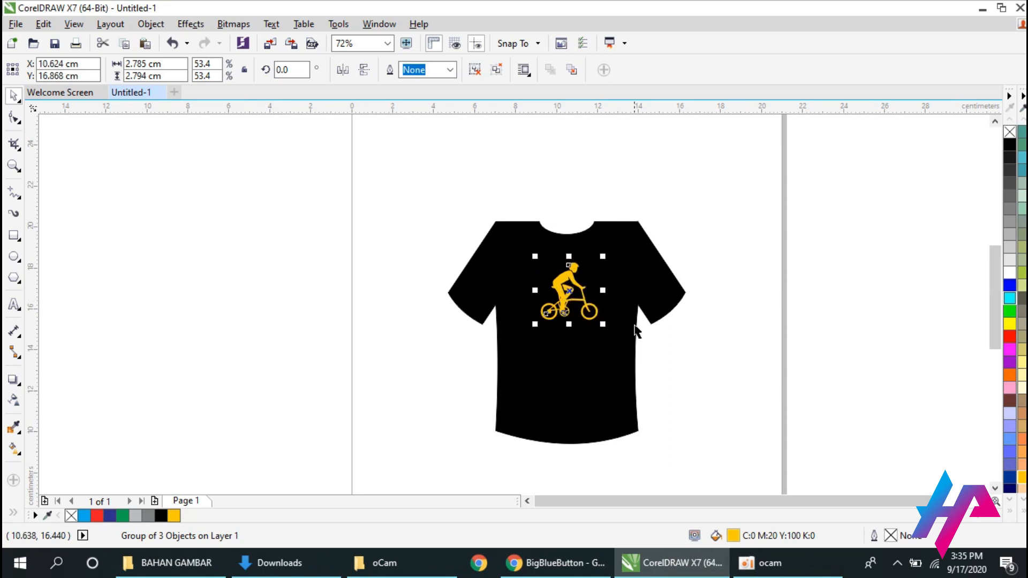
pyautogui.click(494, 349)
# Create a paragraph text frame about 11.7 by 6 cm beside the shirt, containing the text BINTAN CYCLE.
pyautogui.click(14, 304)
pyautogui.moveTo(162, 331); pyautogui.dragTo(401, 454)
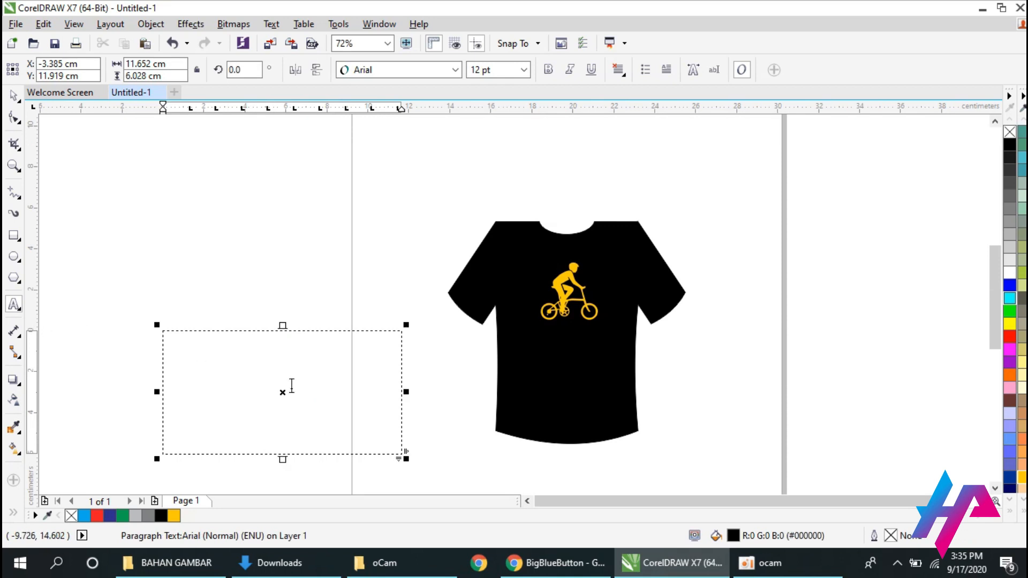
pyautogui.click(292, 386)
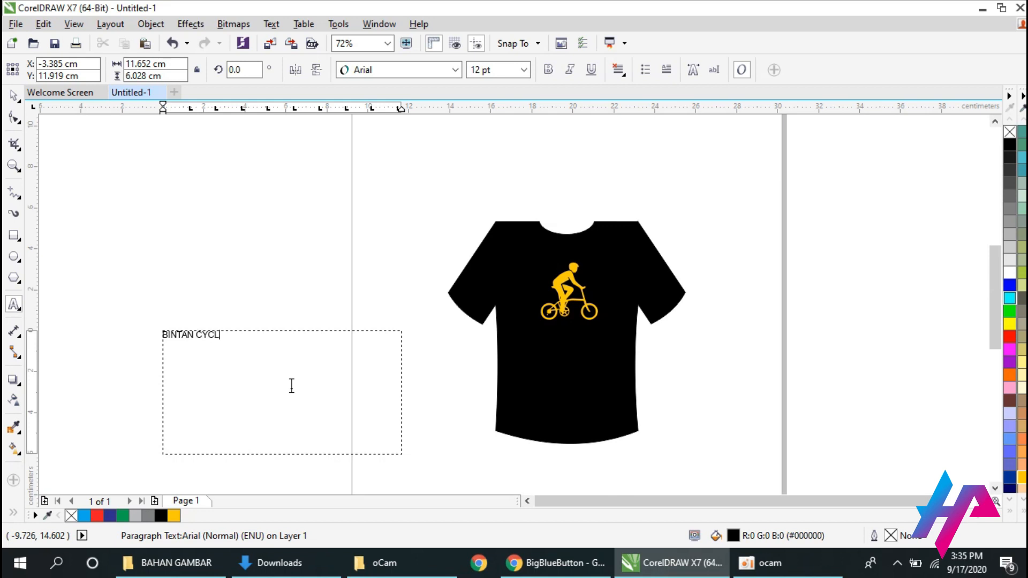
pyautogui.click(12, 95)
# Convert the BINTAN CYCLE paragraph text to artistic text and enlarge it to about 15.2 pt.
pyautogui.rightClick(337, 390)
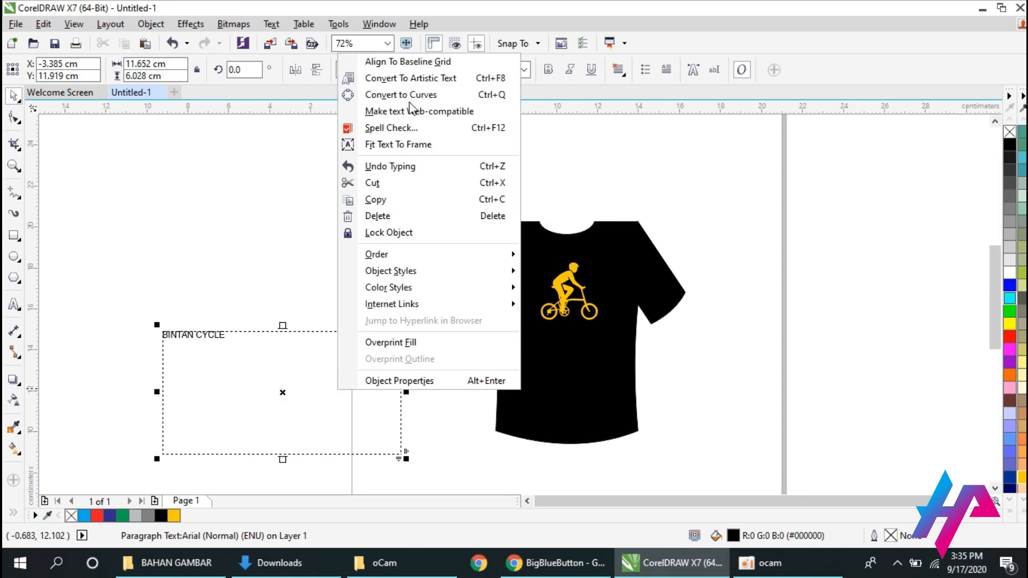
pyautogui.click(411, 78)
pyautogui.moveTo(230, 343); pyautogui.dragTo(247, 346)
# Set the font of the BINTAN CYCLE text to Avengeance Mightiest Avenger.
pyautogui.click(455, 69)
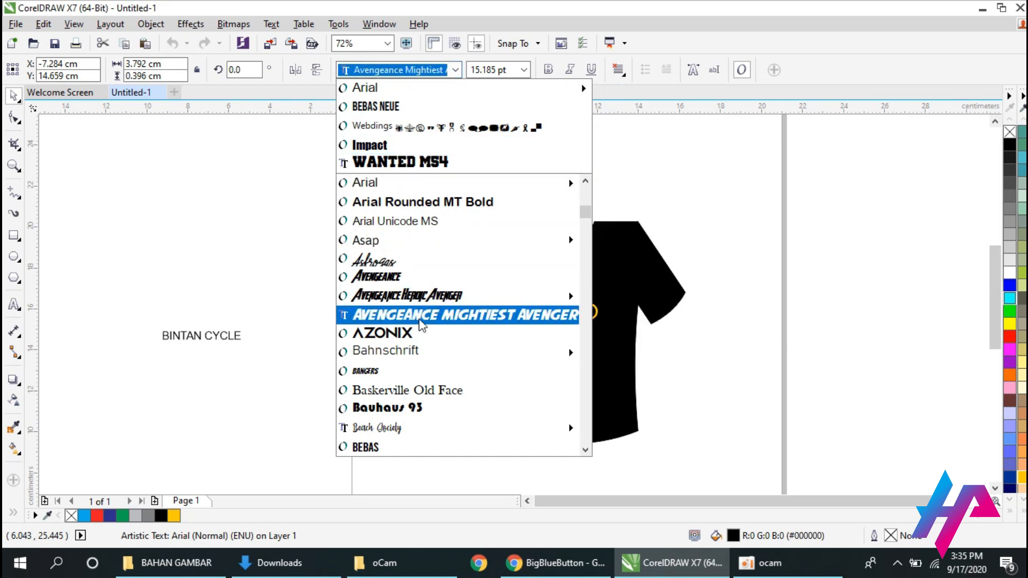
pyautogui.moveTo(419, 298)
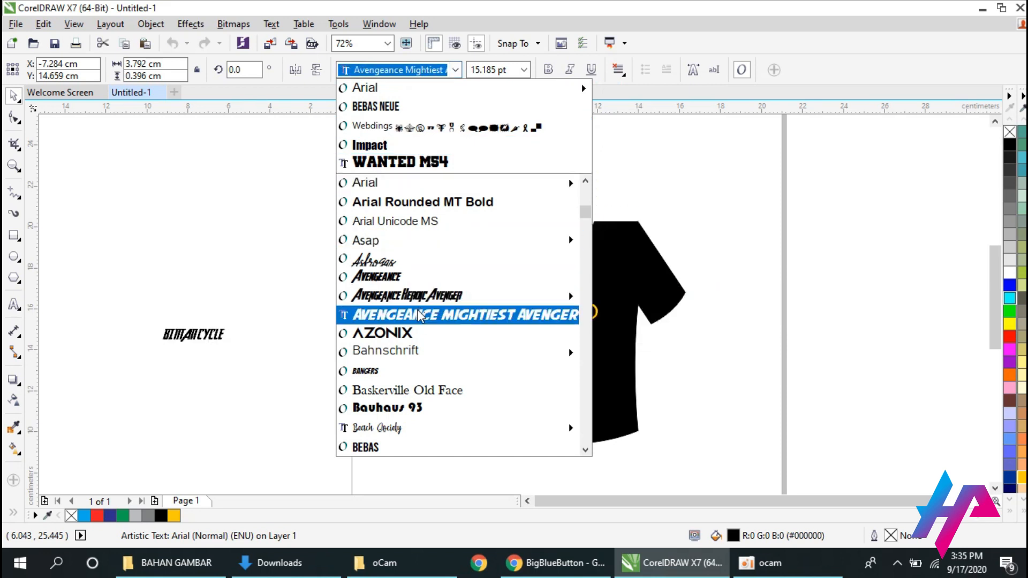
pyautogui.click(419, 316)
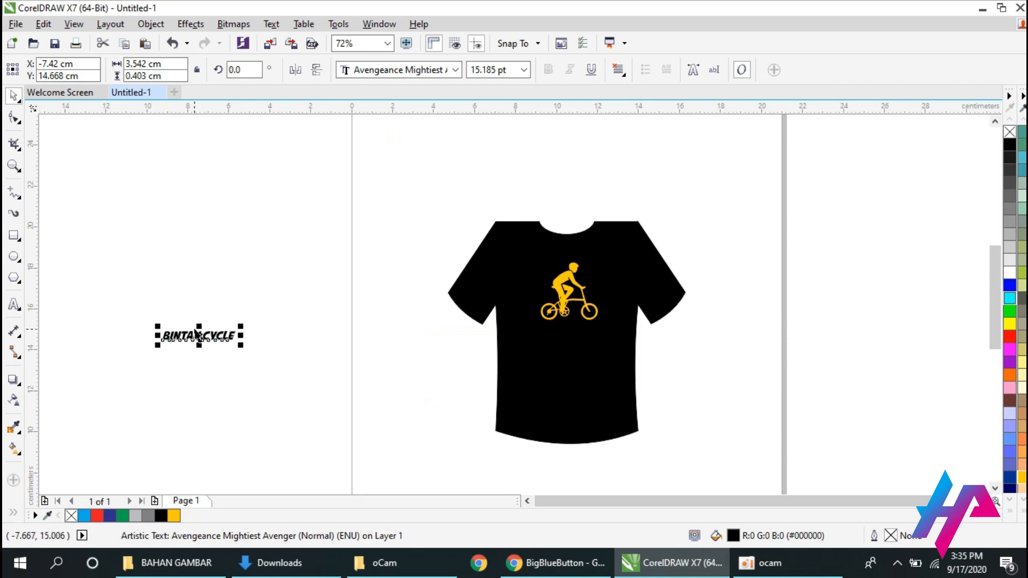
# Center the BINTAN CYCLE text on the shirt below the cyclist and fill it with golden yellow (C:0 M:20 Y:100 K:0).
pyautogui.moveTo(222, 336); pyautogui.dragTo(515, 320)
pyautogui.press('c')
pyautogui.press('e')
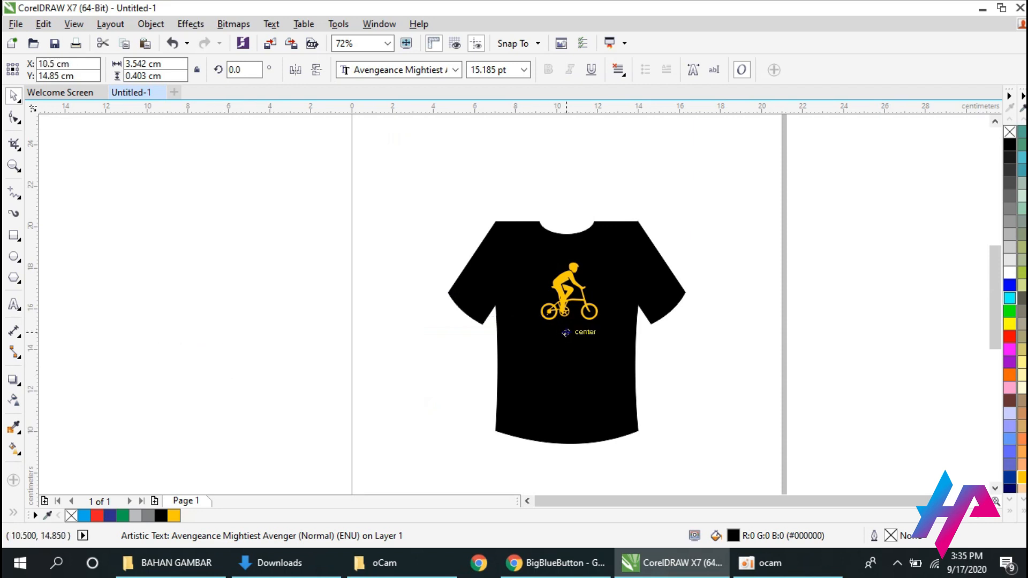
pyautogui.click(1024, 511)
pyautogui.click(997, 174)
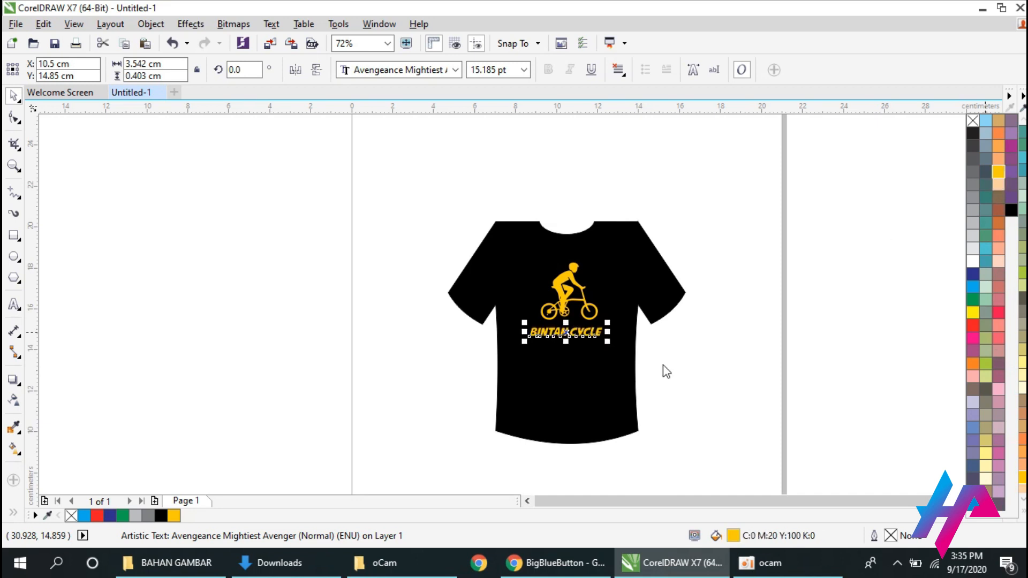
# Nudge the cyclist slightly sideways to line it up above the BINTAN CYCLE text.
pyautogui.keyDown('shift'); pyautogui.click(564, 294); pyautogui.keyUp('shift')
pyautogui.moveTo(564, 293); pyautogui.dragTo(567, 293)
pyautogui.click(703, 354)
# Examine the finished shirt design, first the chest graphic and lettering up close and the whole shirt after that.
pyautogui.click(13, 165)
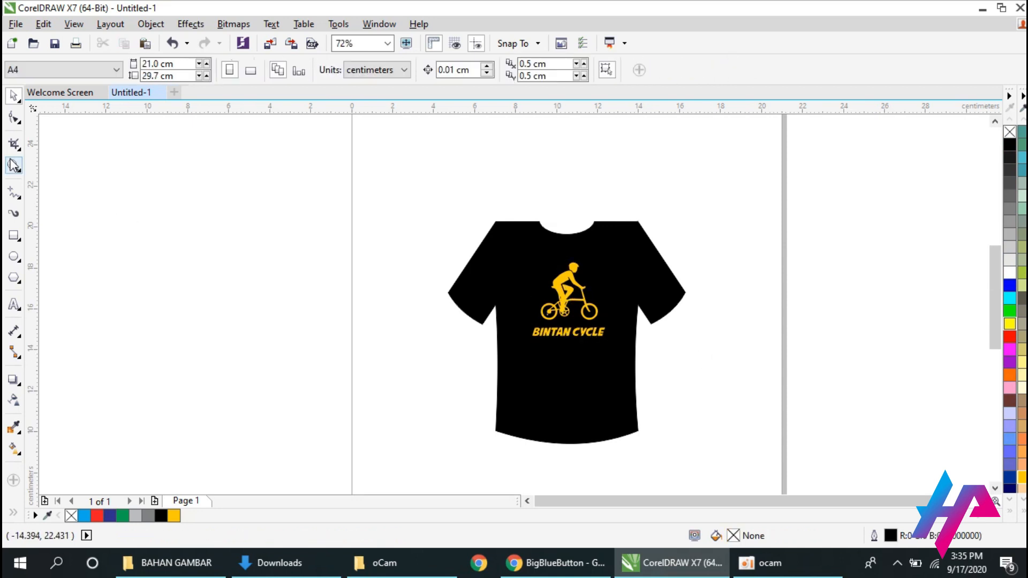
pyautogui.click(578, 314)
pyautogui.click(14, 95)
pyautogui.click(14, 165)
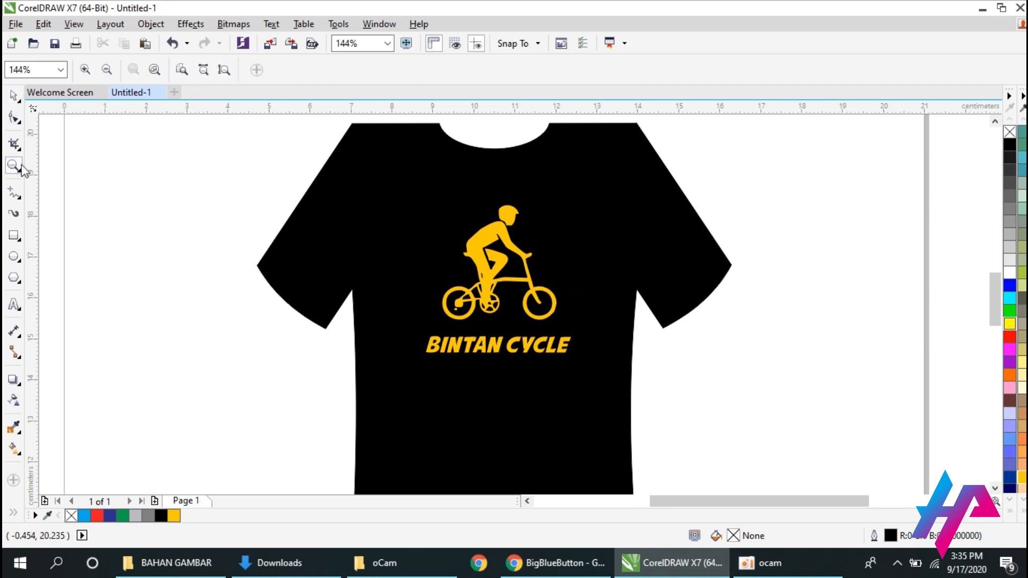
pyautogui.rightClick(382, 262)
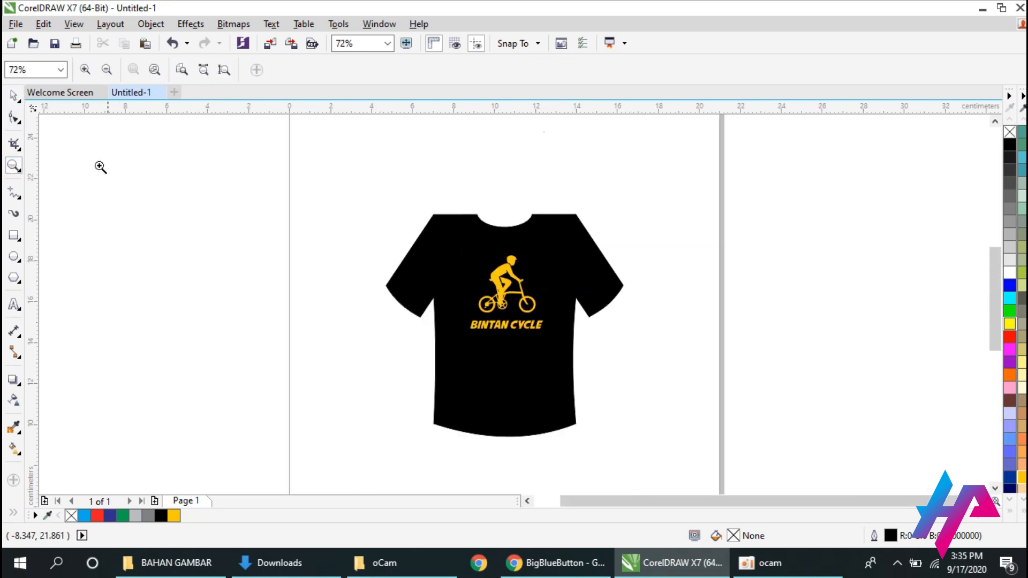
pyautogui.click(13, 95)
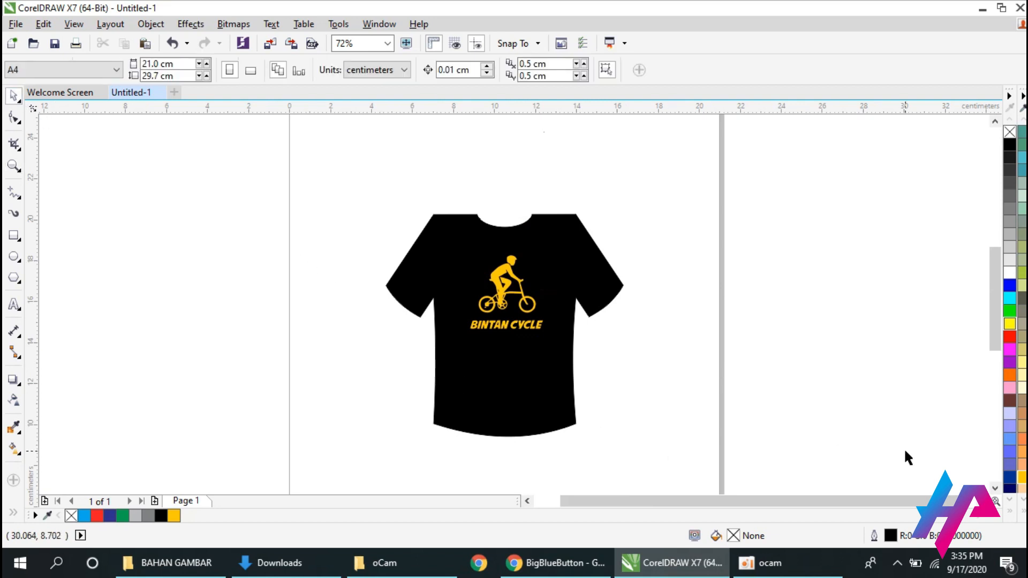
pyautogui.click(998, 490)
pyautogui.moveTo(994, 354); pyautogui.dragTo(996, 342)
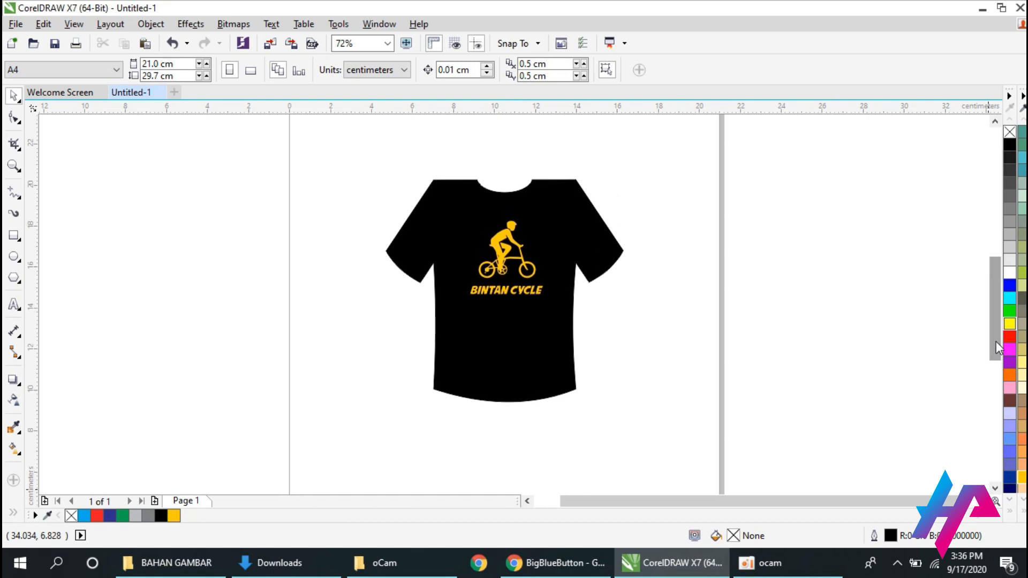